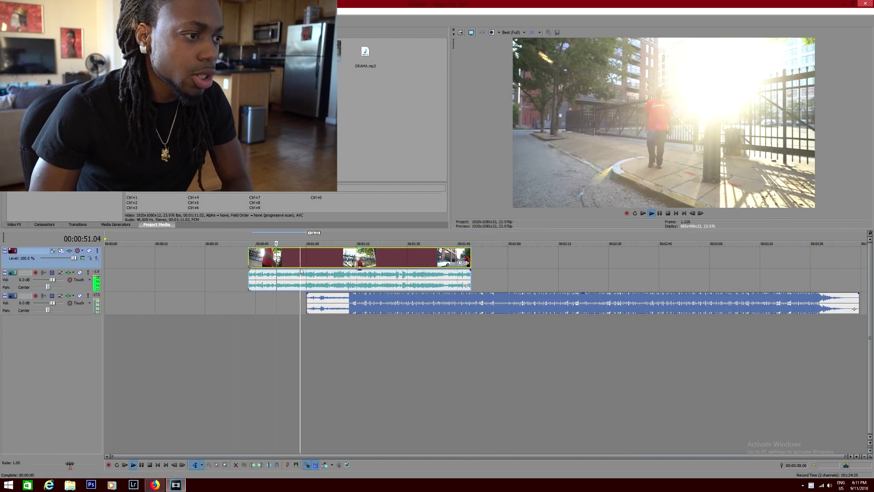
Play back the overlapping clips, including from 1:44.06, to review the shot.
double_click(275, 258)
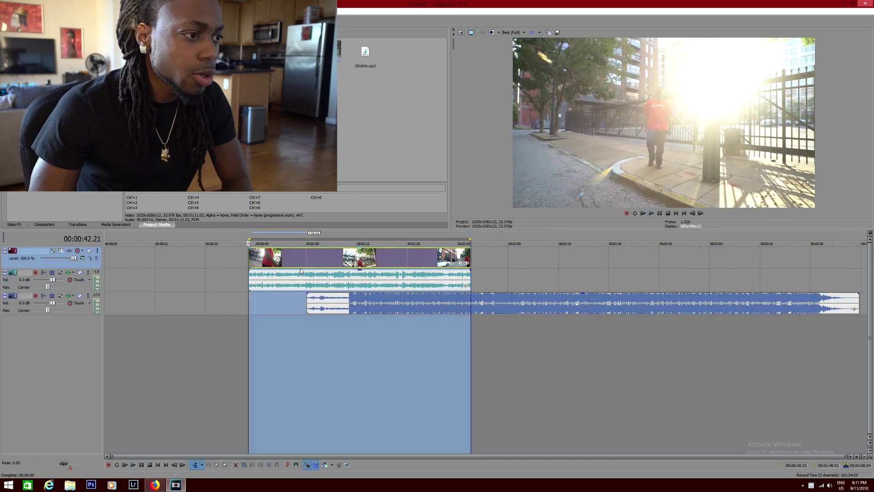
left_click(287, 258)
key("space")
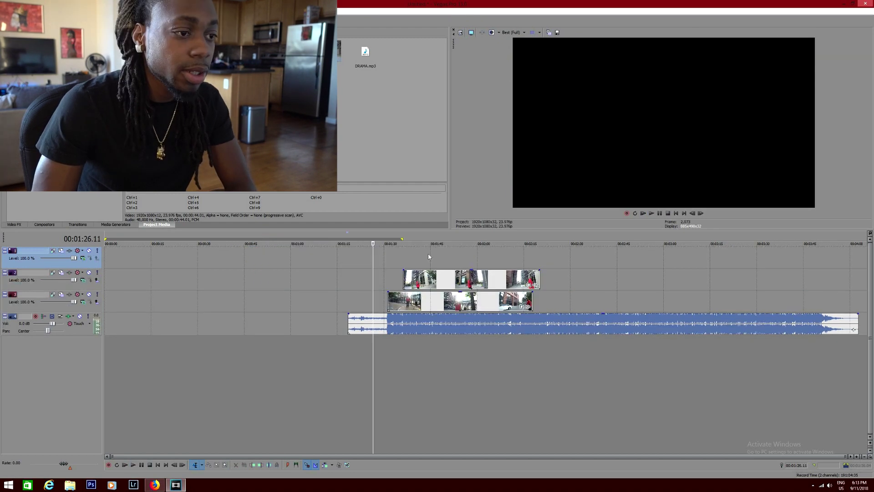
left_click(429, 257)
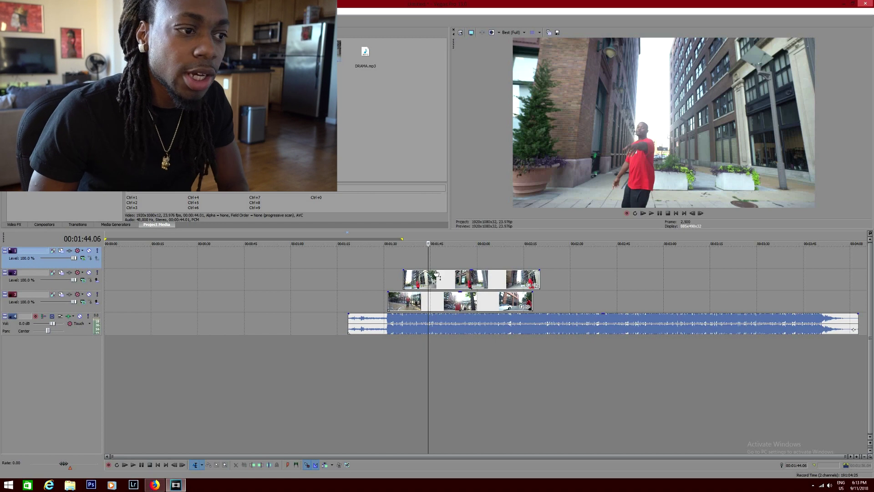
key("space")
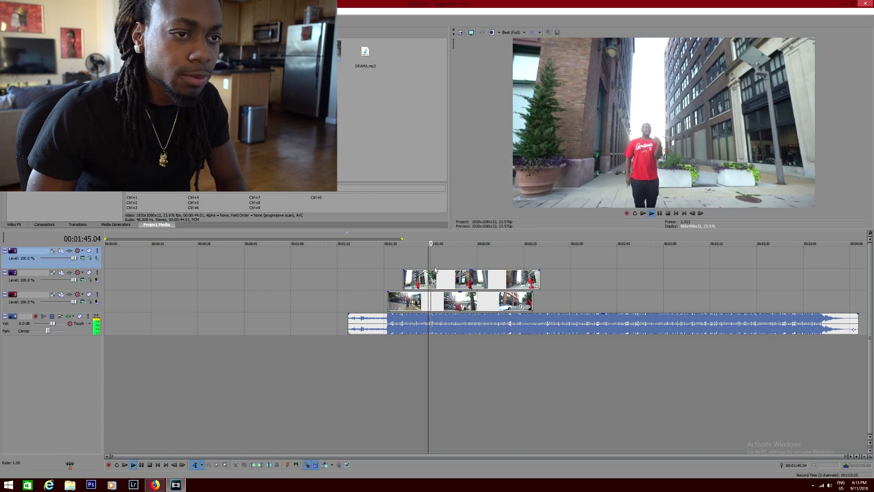
key("space")
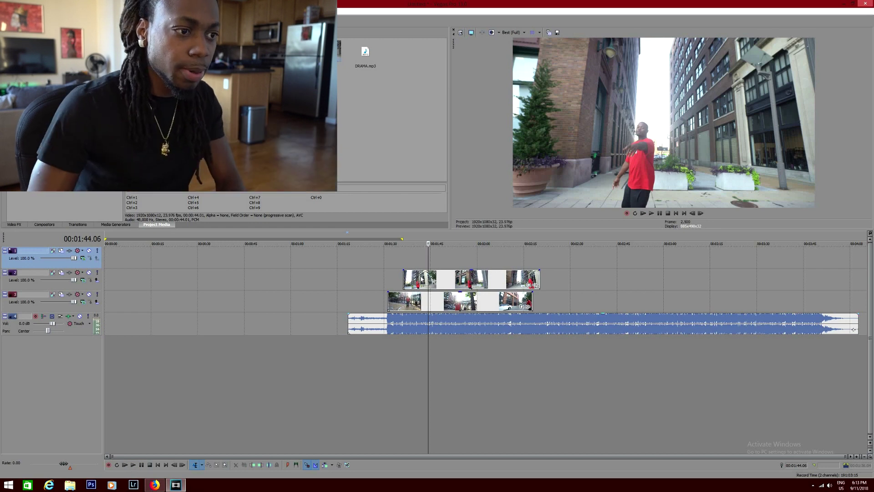
Preview the overlap from 1:47.01 and park the playhead at 1:47.22.
left_click(432, 269)
left_click(438, 264)
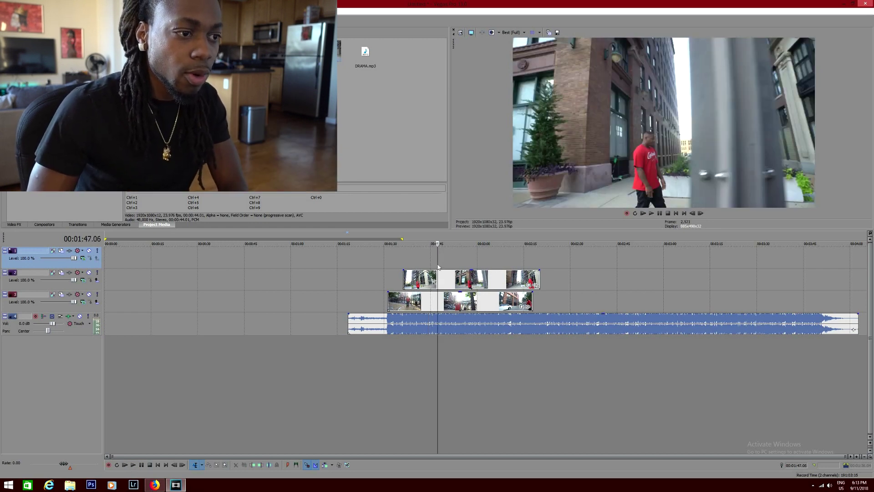
left_click(437, 265)
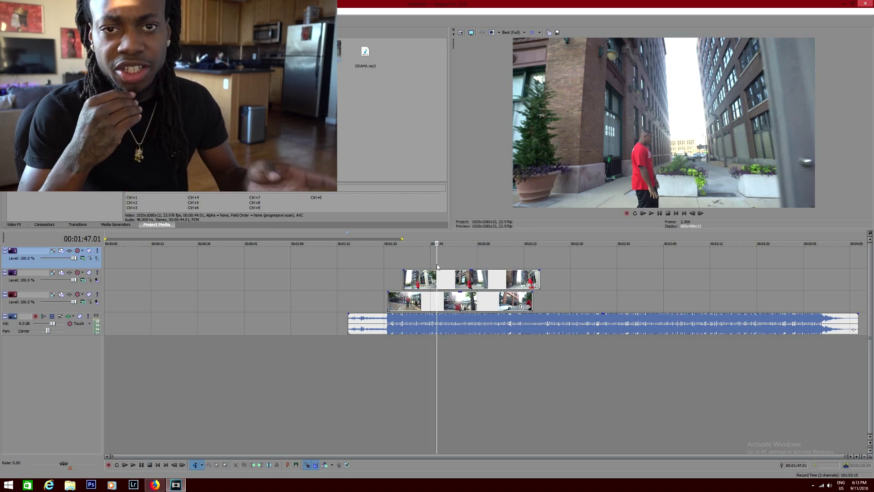
key("space")
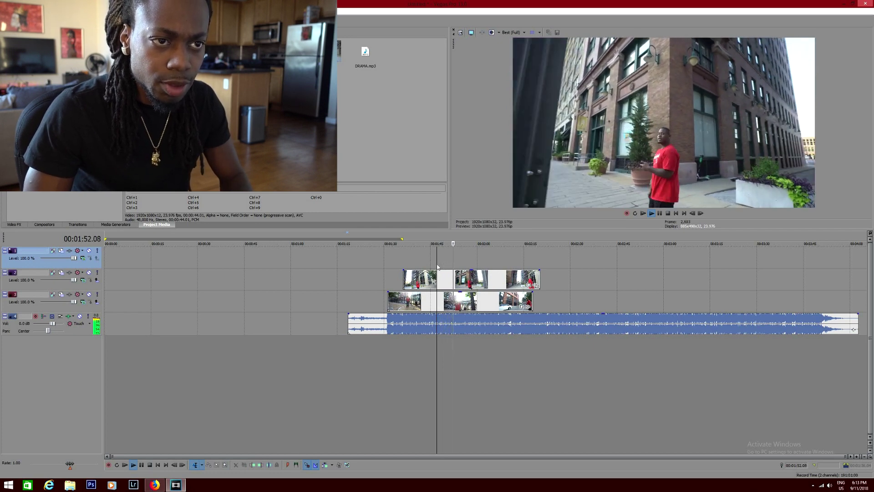
key("space")
left_click(439, 264)
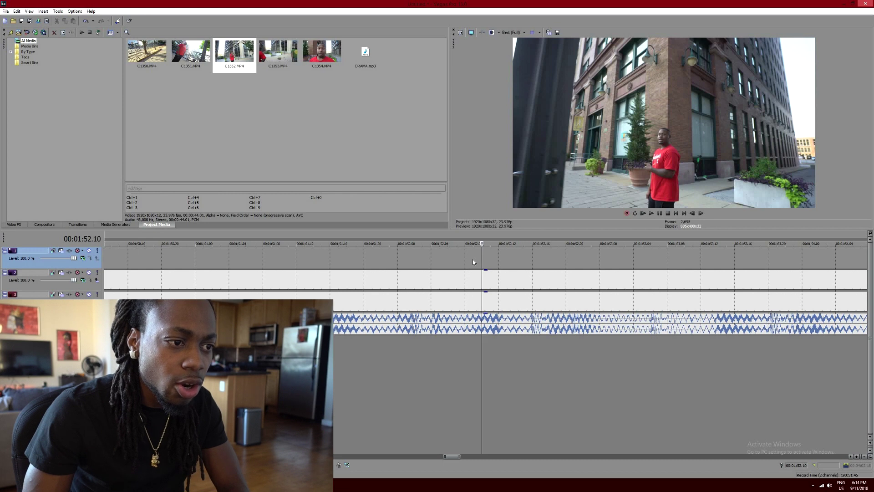
Park the playhead at 1:52.10 and select the upper C1352 clip at the cut point.
left_click(473, 259)
left_click(480, 260)
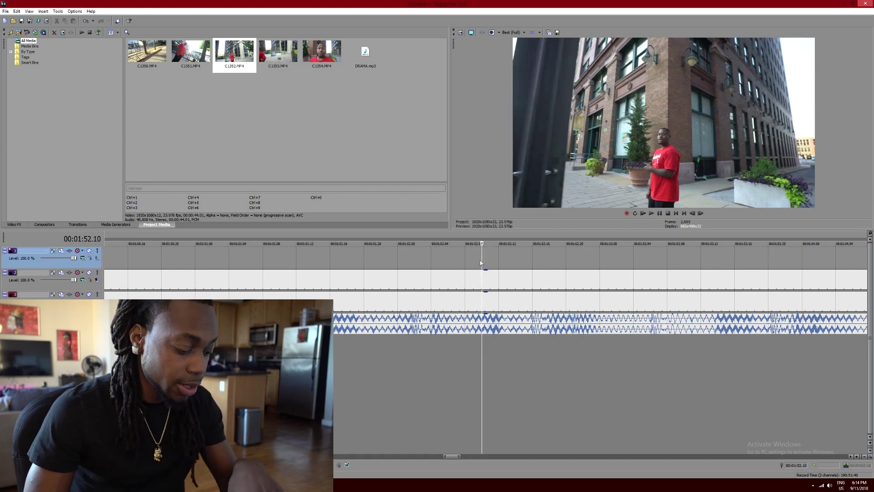
left_click(480, 283)
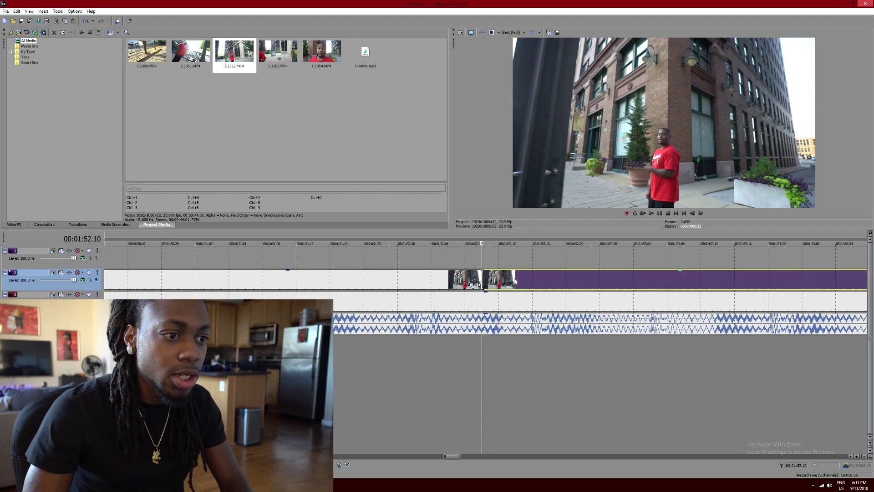
left_click(514, 280)
double_click(515, 280)
right_click(515, 280)
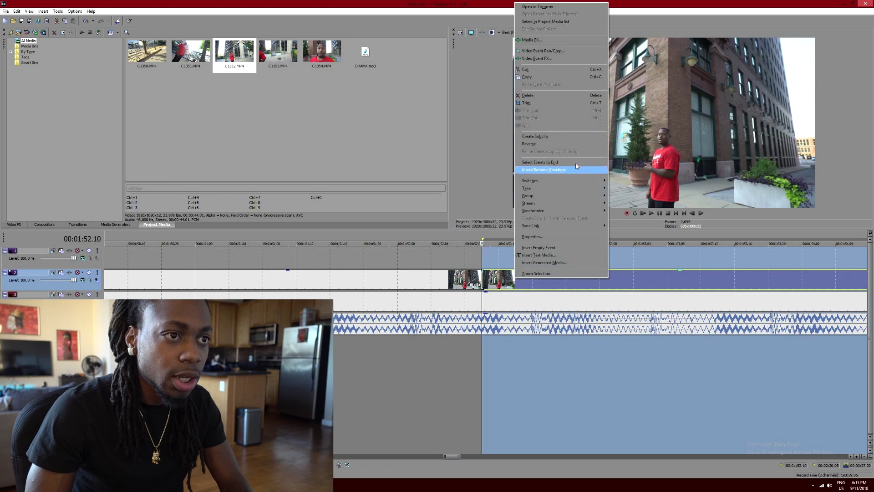
In Video Event Pan/Crop, enable Mask and place a closed path with the Anchor Creation tool.
left_click(542, 51)
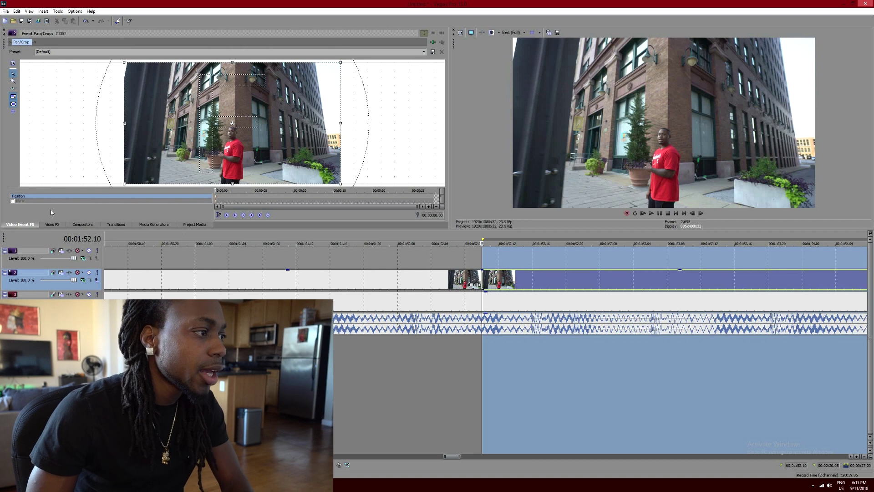
left_click(13, 201)
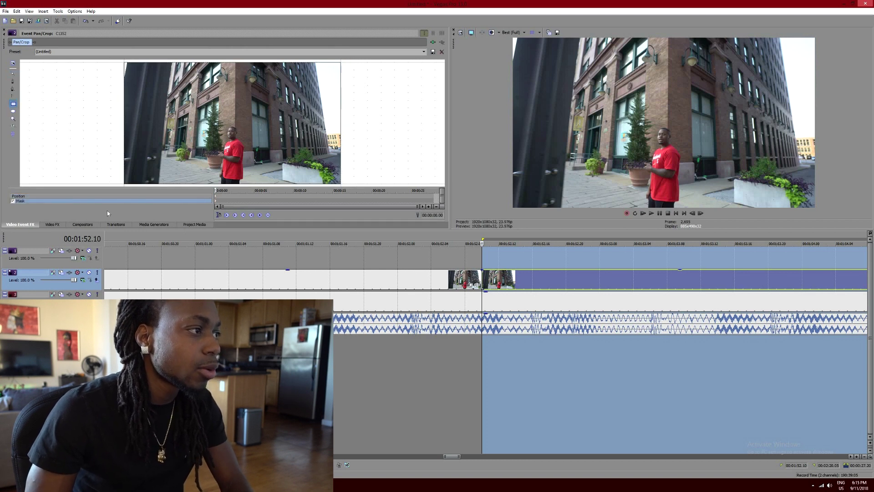
left_click(13, 103)
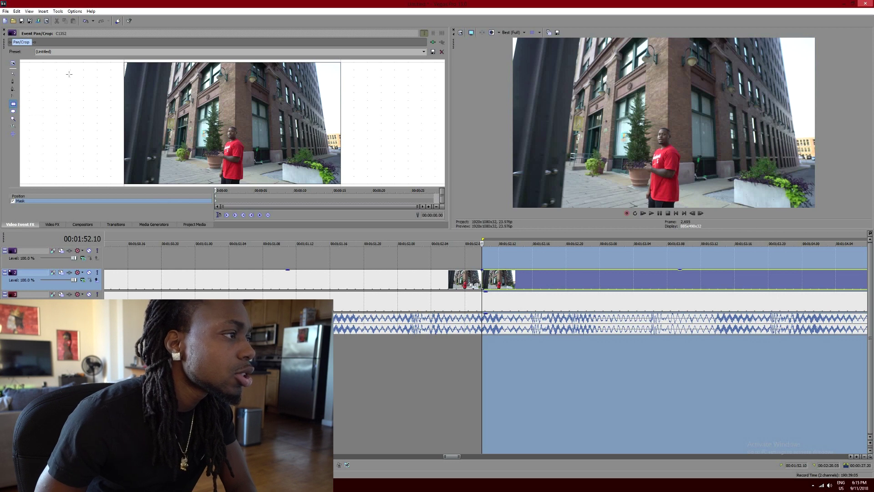
left_click(13, 84)
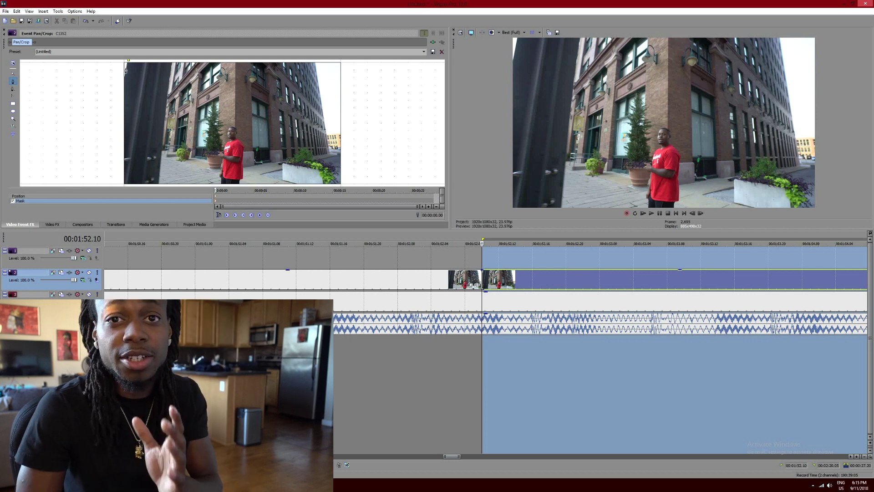
left_click(126, 69)
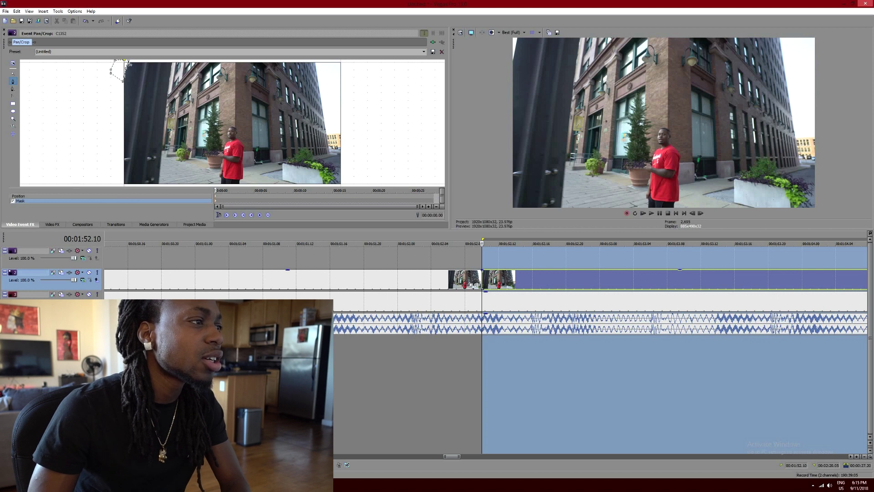
left_click(129, 62)
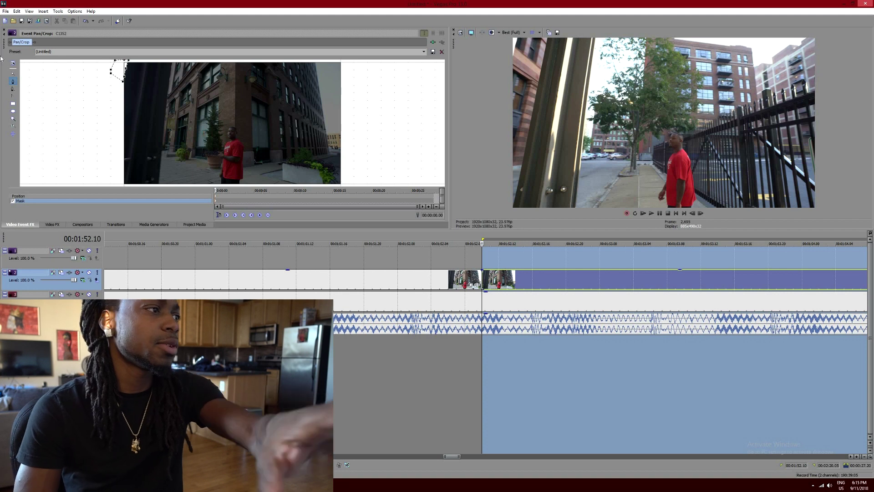
Show the mask properties pane and expand the Mask and Path settings.
left_click(13, 65)
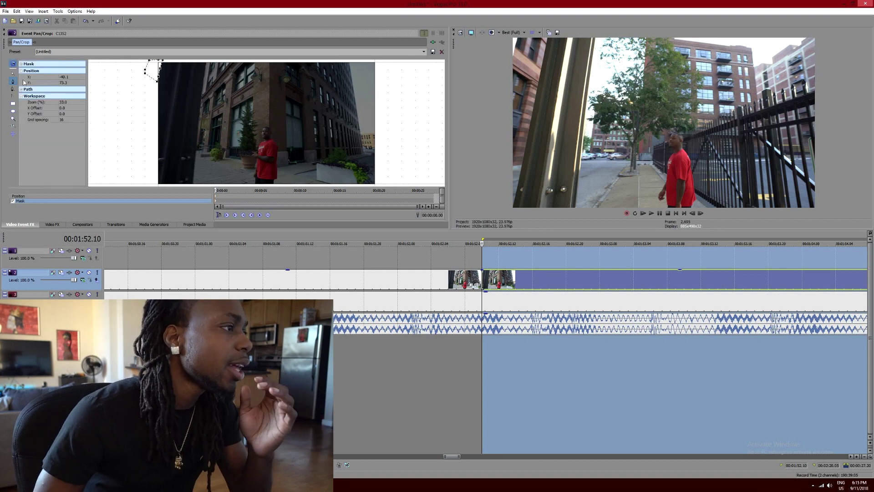
left_click(22, 66)
left_click(21, 64)
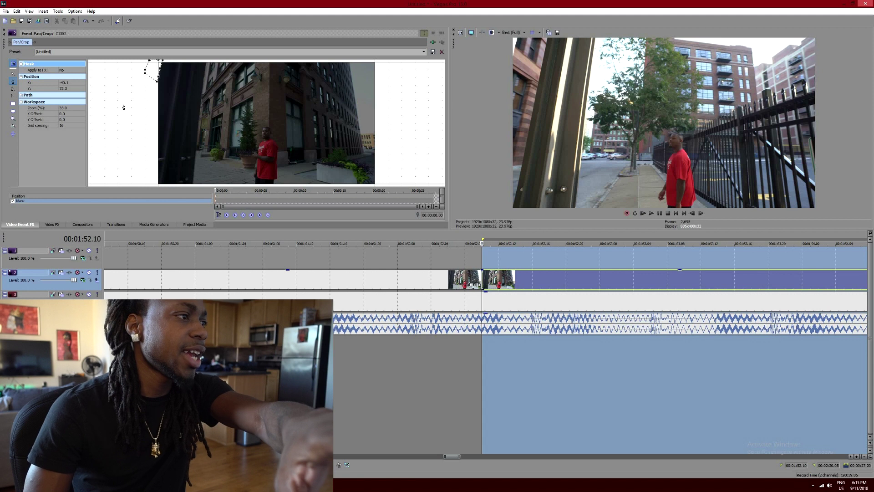
left_click(27, 77)
left_click(21, 77)
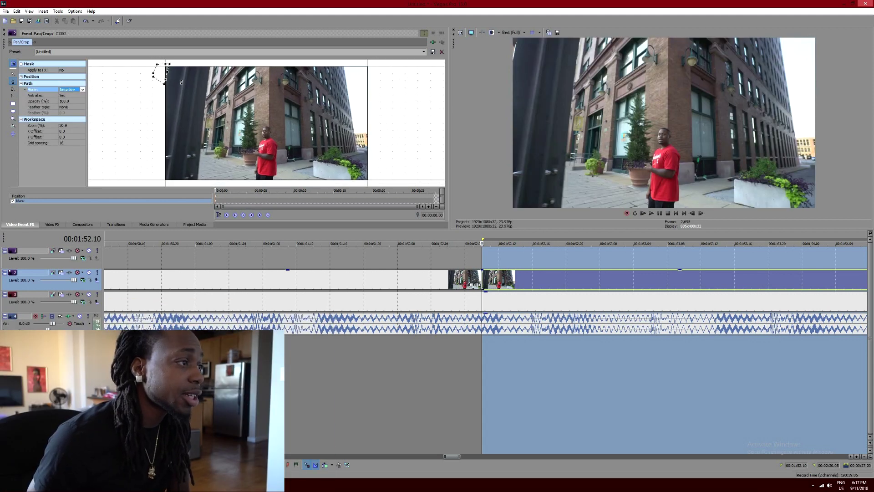
scroll(137, 68, "up", 5)
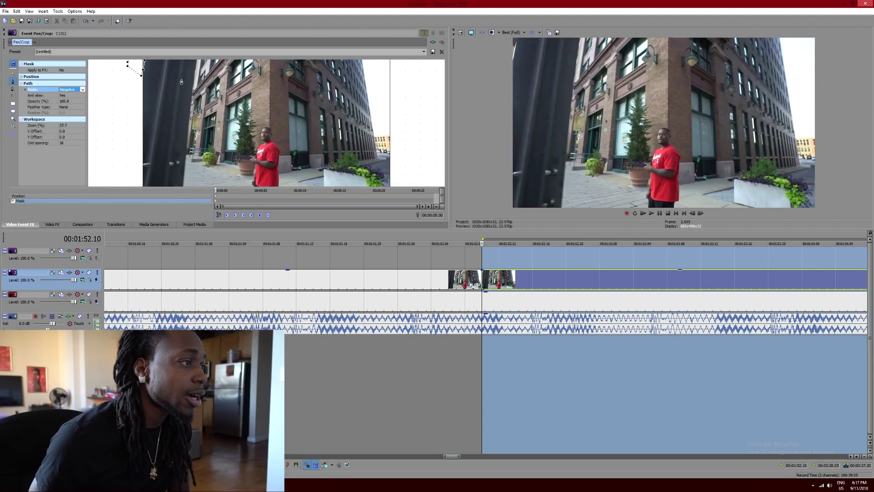
Zoom and pan the Pan/Crop workspace onto the pole's left edge.
left_click(13, 76)
left_click(168, 128)
left_click_drag(168, 129, 290, 205)
left_click_drag(223, 102, 290, 98)
scroll(290, 98, "down", 1)
scroll(290, 98, "up", 8)
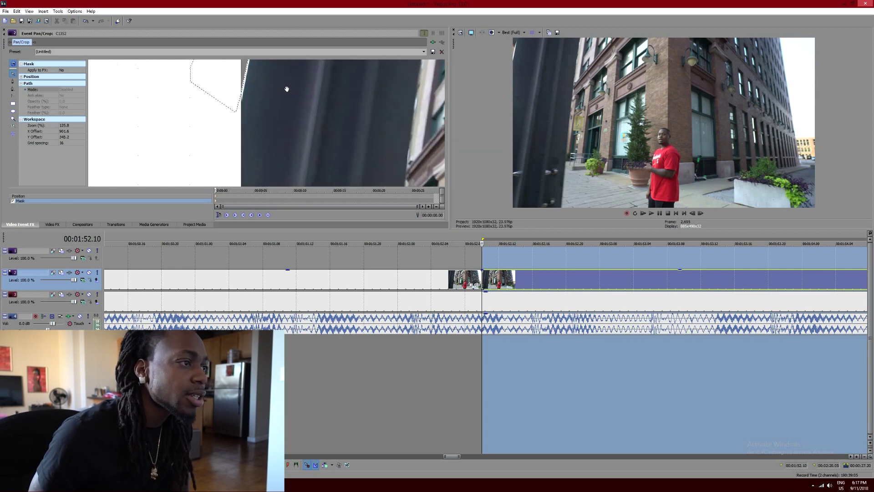
left_click_drag(289, 101, 299, 124)
Close the new mask path and nudge its edge points onto the pole's edge.
left_click(258, 110)
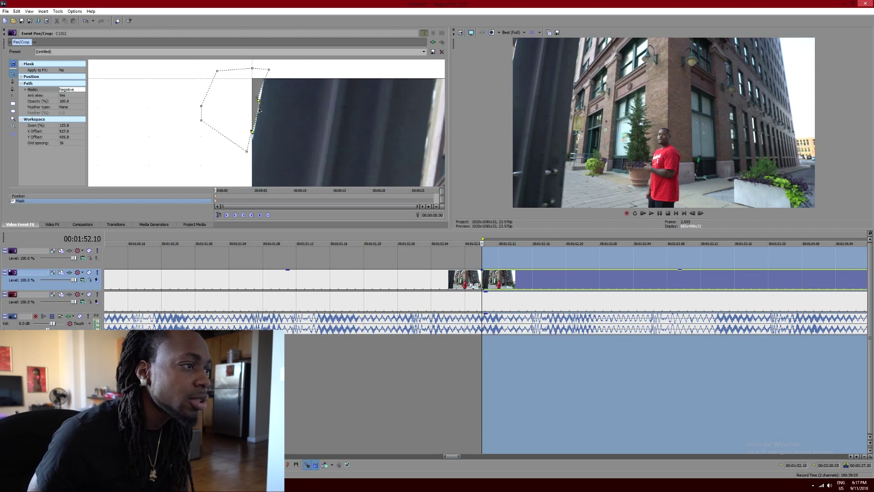
left_click_drag(252, 133, 252, 133)
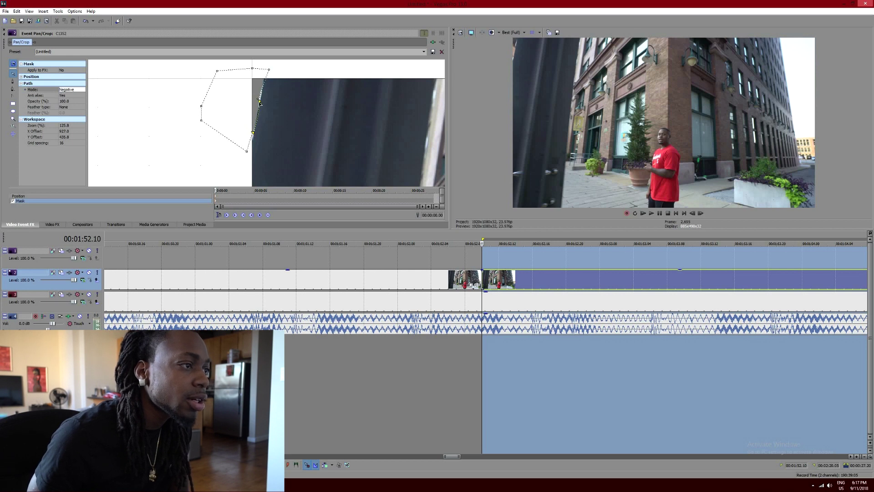
left_click_drag(259, 102, 260, 103)
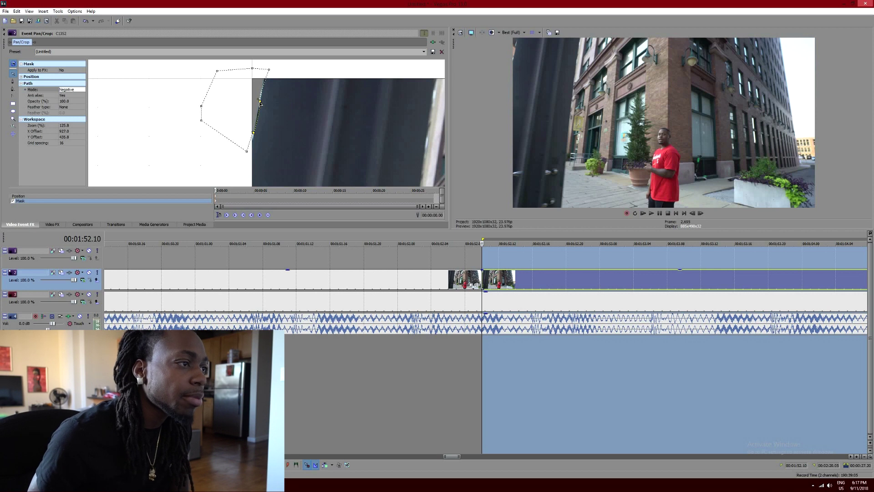
Delete the existing mask path and switch to a different mask drawing tool.
right_click(260, 105)
mouse_move(282, 131)
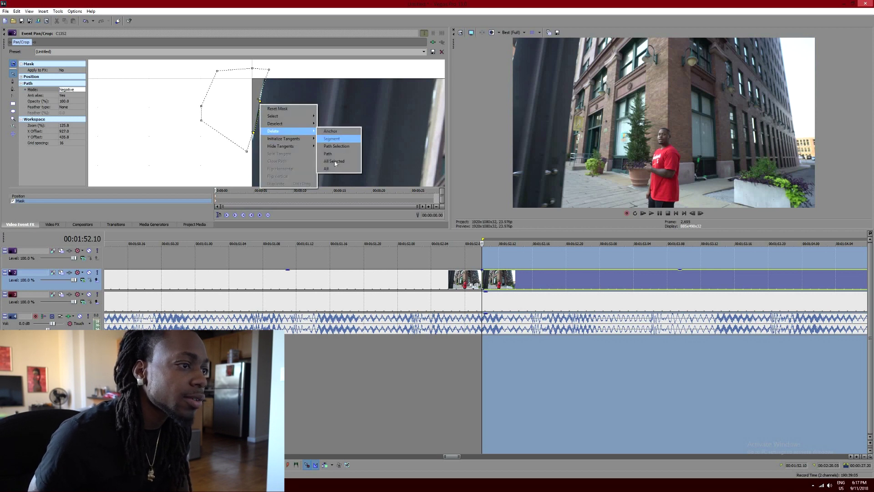
left_click(332, 166)
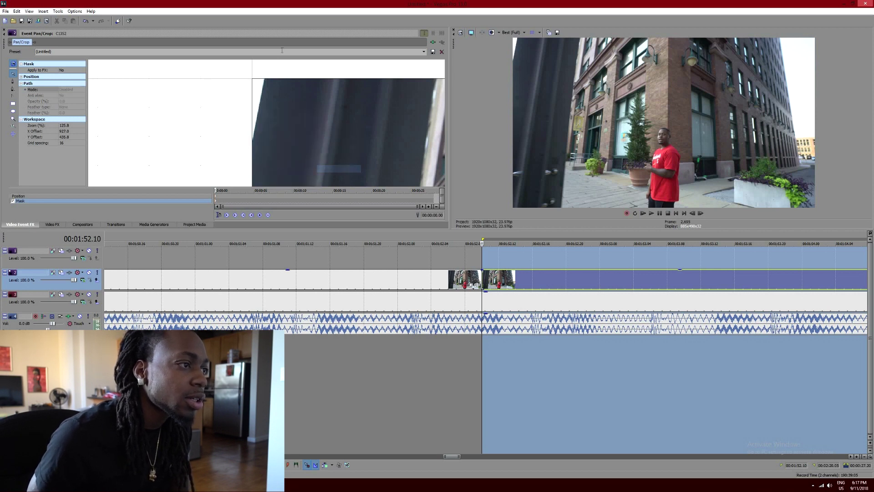
left_click(13, 82)
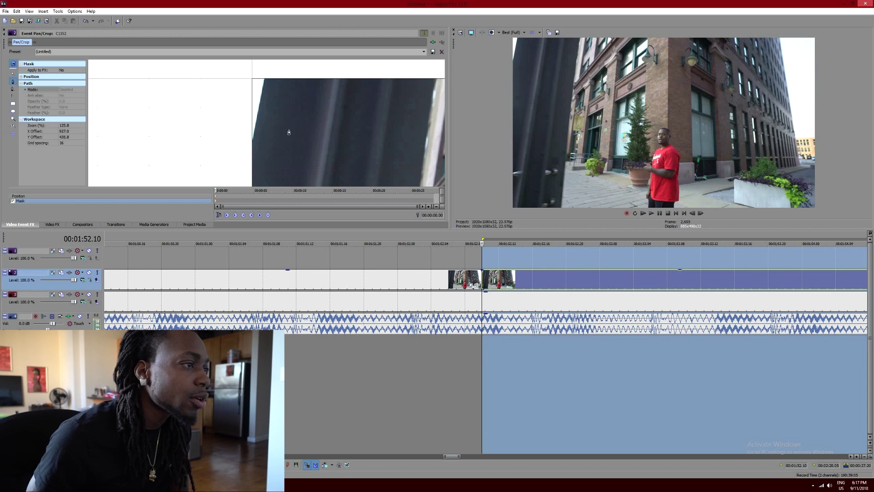
Trace a closed five-point mask outline along the pole's edge.
left_click(266, 76)
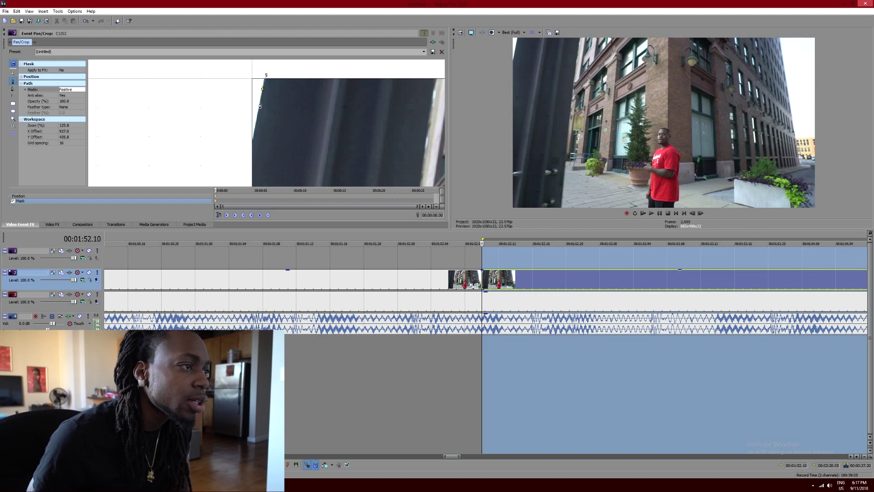
left_click(249, 147)
left_click(223, 93)
left_click(209, 52)
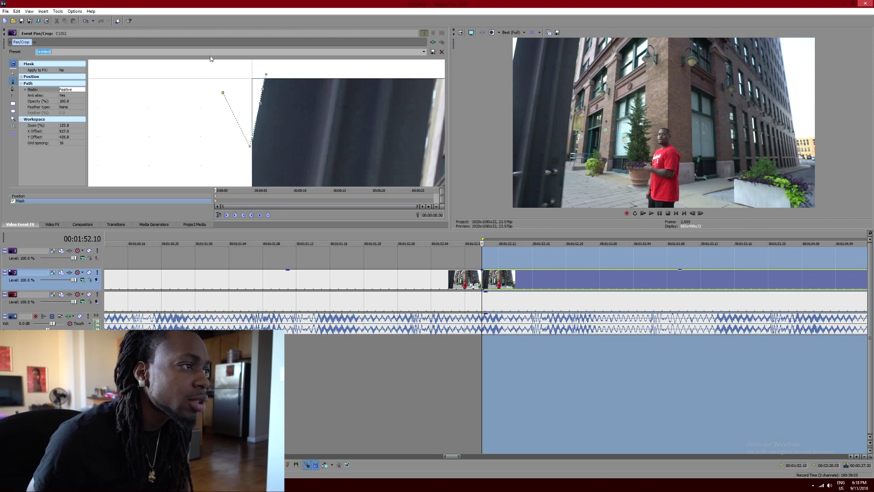
left_click(245, 64)
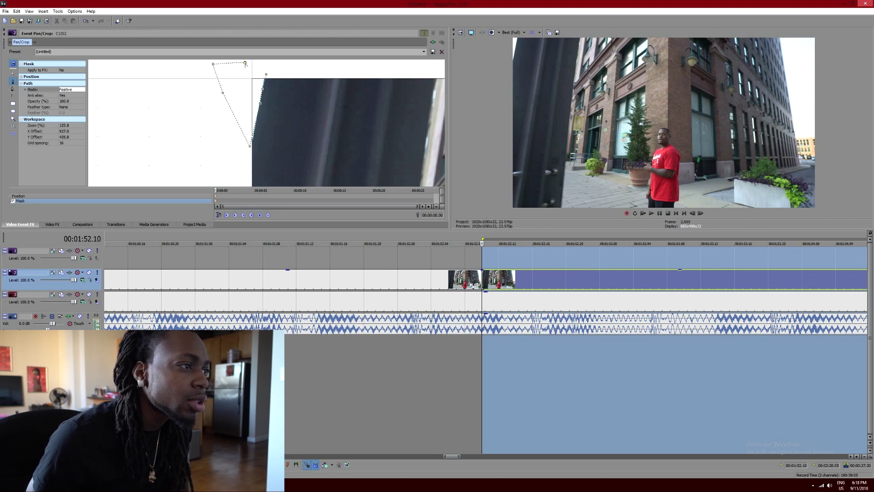
left_click(265, 75)
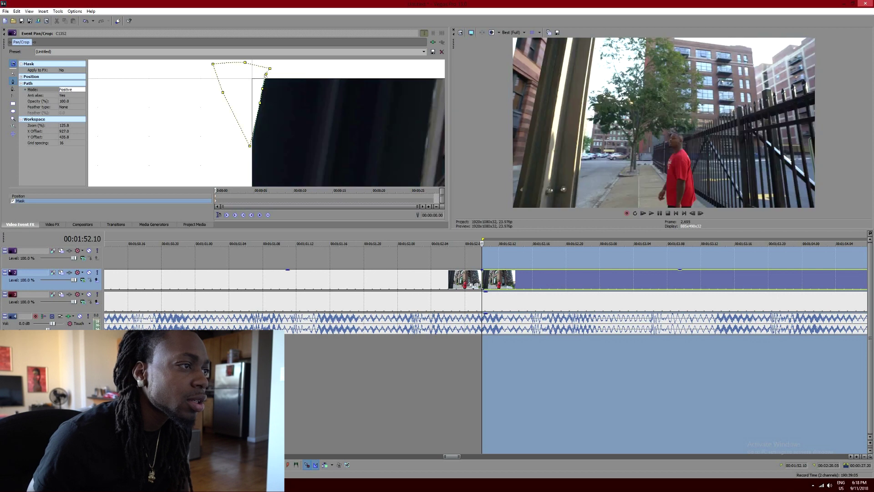
Set the mask mode to Negative and advance the playhead one frame.
left_click(69, 90)
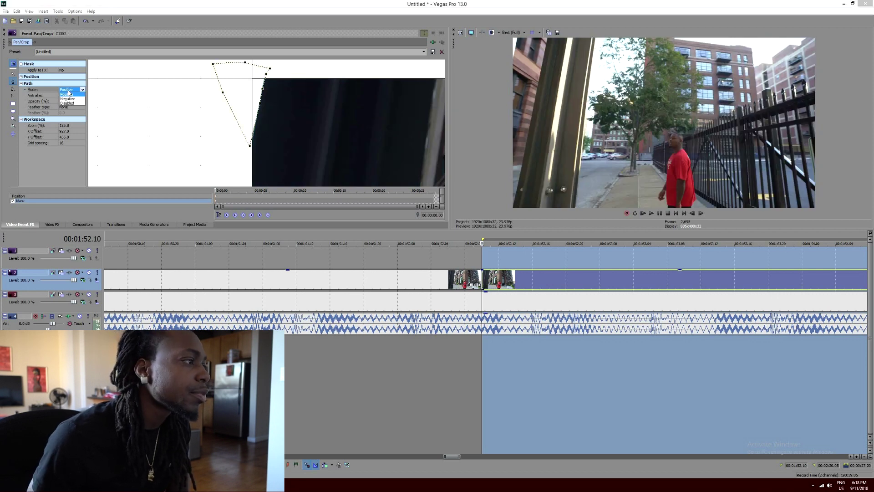
left_click(68, 98)
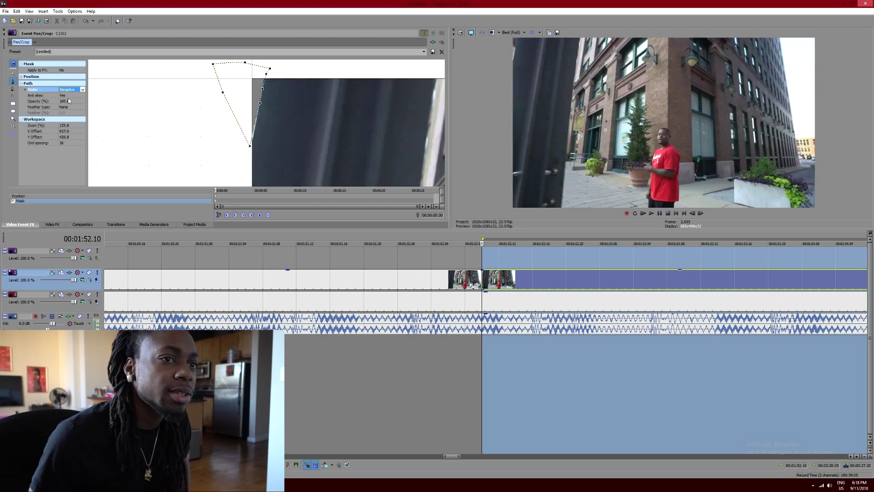
left_click(251, 147)
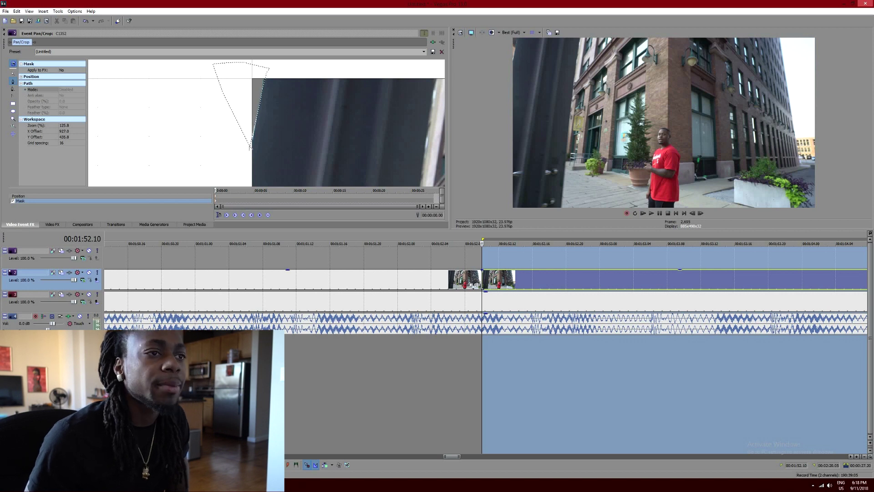
left_click(491, 259)
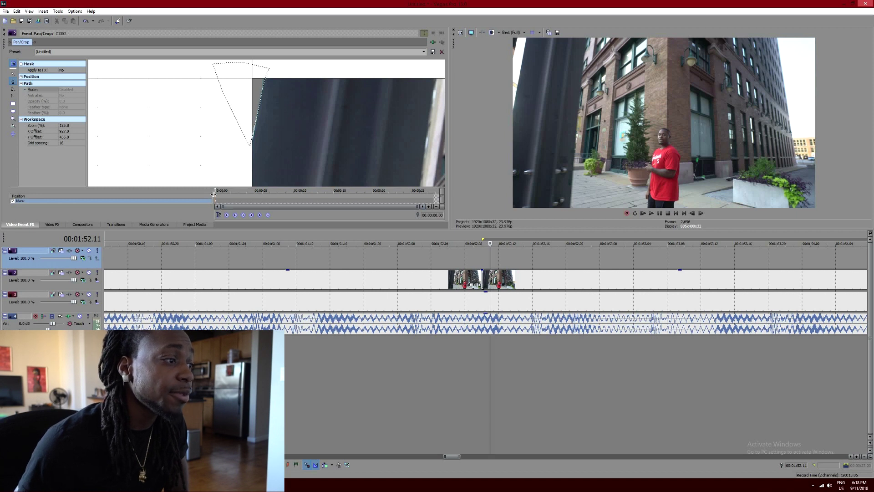
On the next frame, stretch the mask down and widen its top-left corner over the pole.
left_click_drag(217, 191, 214, 191)
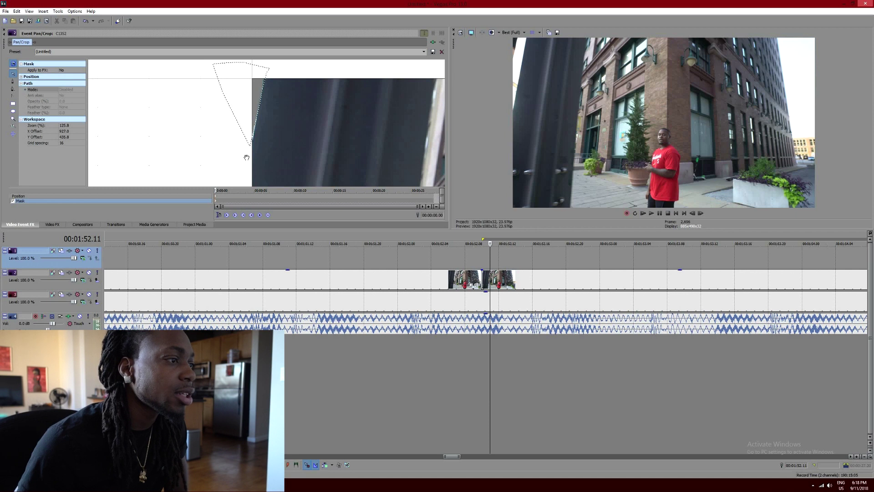
left_click(251, 144)
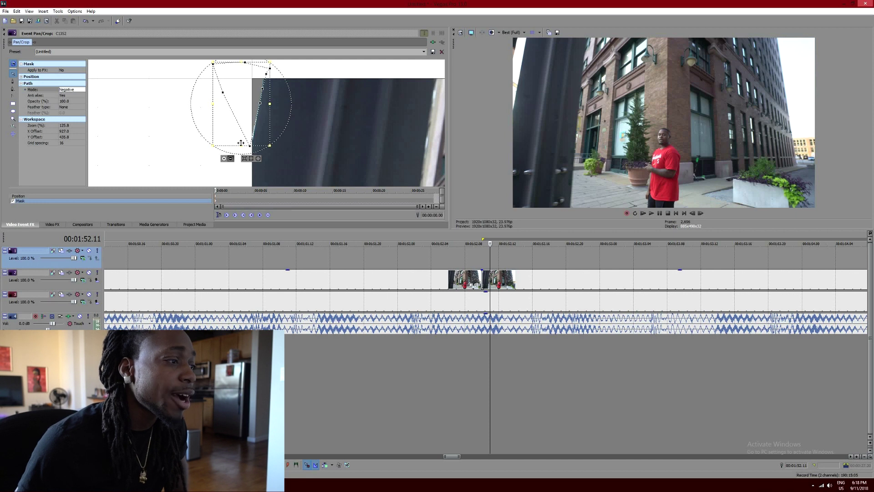
left_click_drag(242, 148, 242, 152)
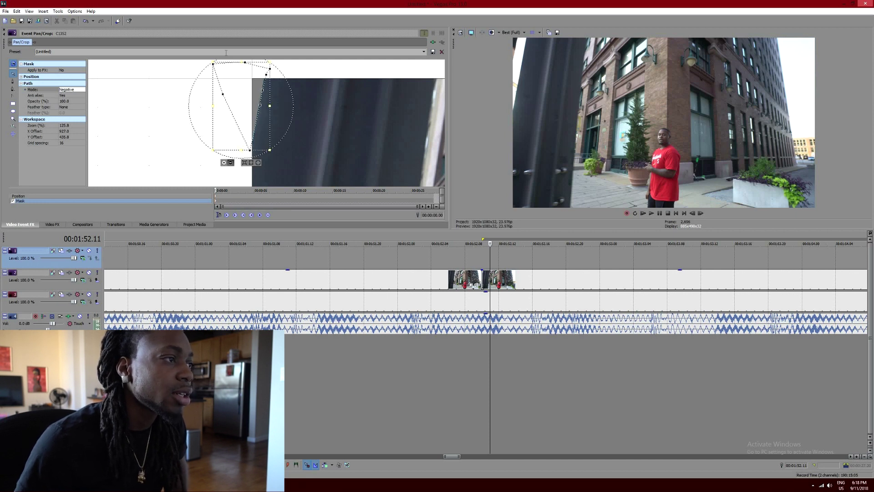
left_click_drag(211, 60, 210, 60)
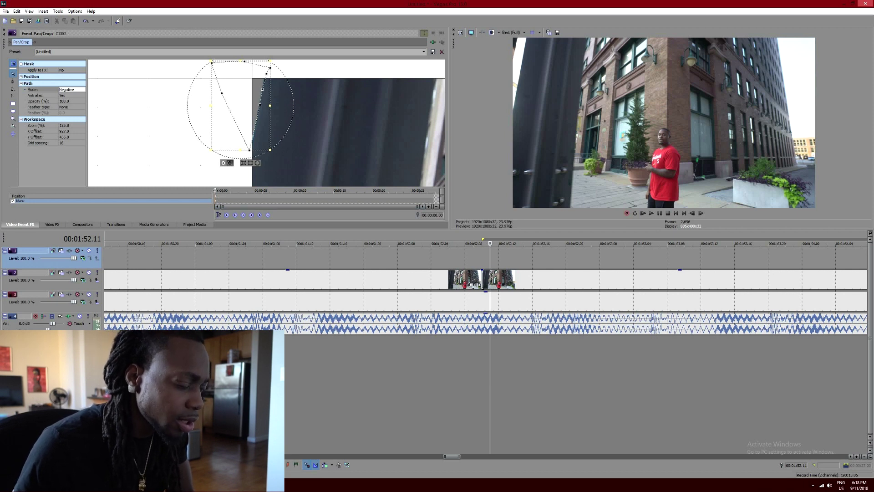
Advance another frame and extend, widen and rotate the mask to follow the pole.
left_click_drag(215, 190, 214, 191)
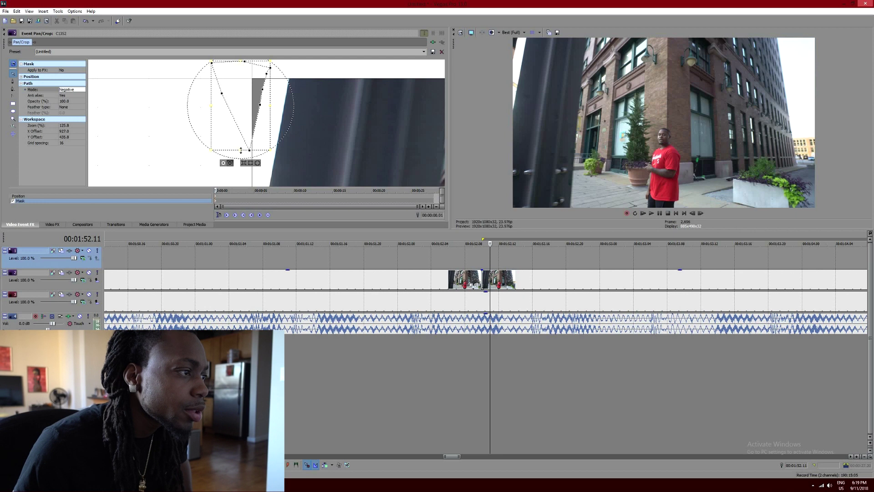
left_click_drag(241, 151, 240, 242)
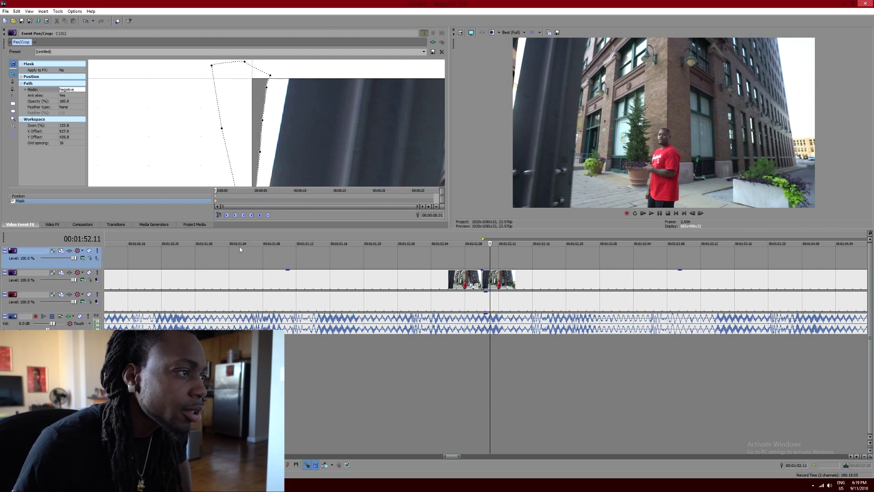
scroll(333, 169, "up", 2)
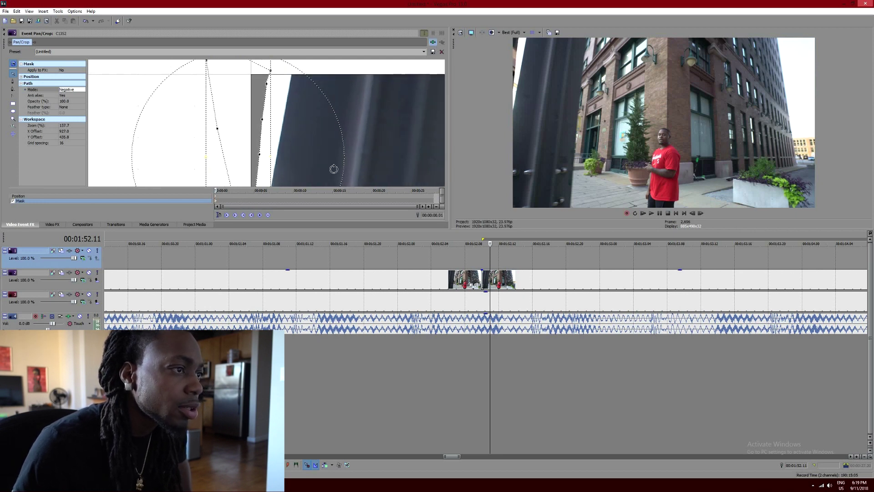
scroll(332, 170, "down", 8)
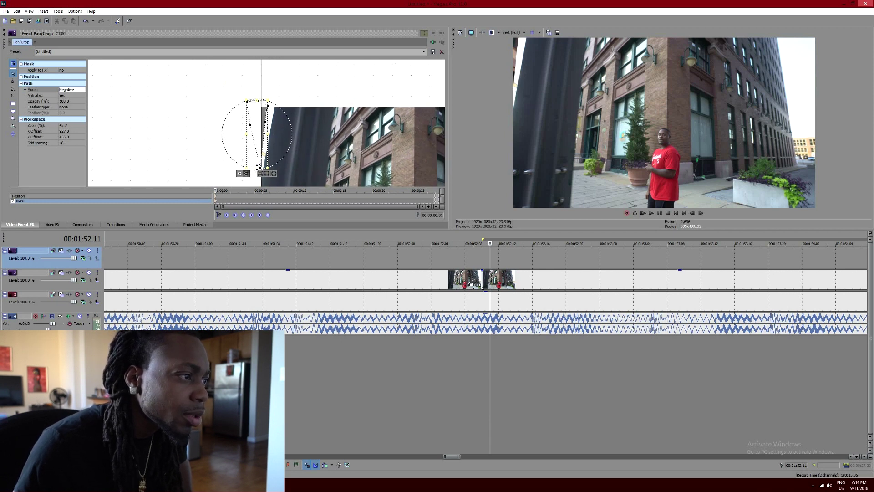
left_click_drag(257, 166, 258, 170)
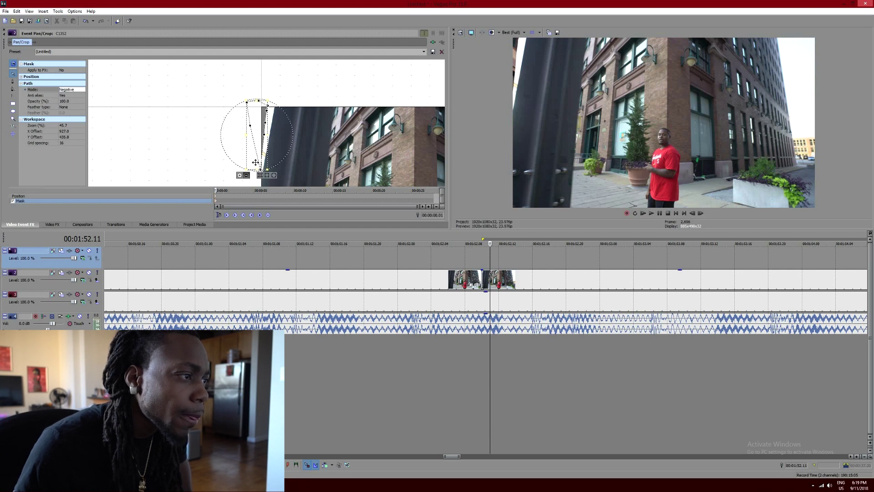
left_click_drag(258, 172, 258, 185)
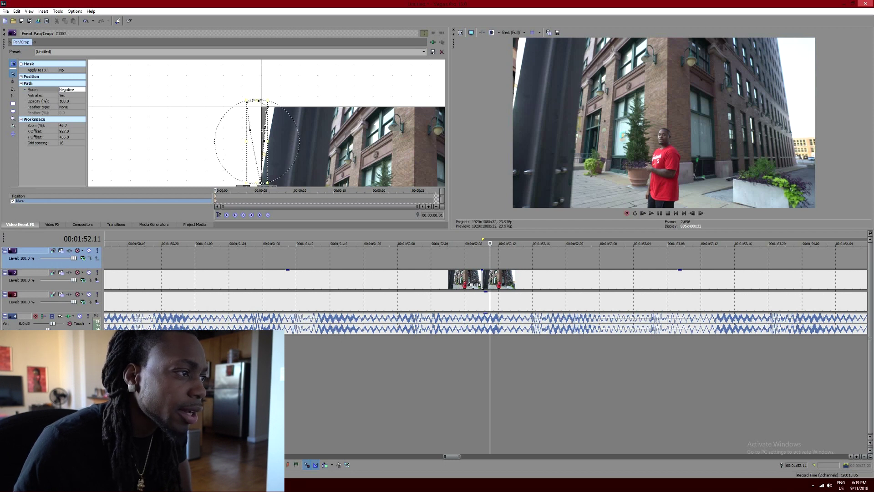
left_click_drag(268, 142, 272, 142)
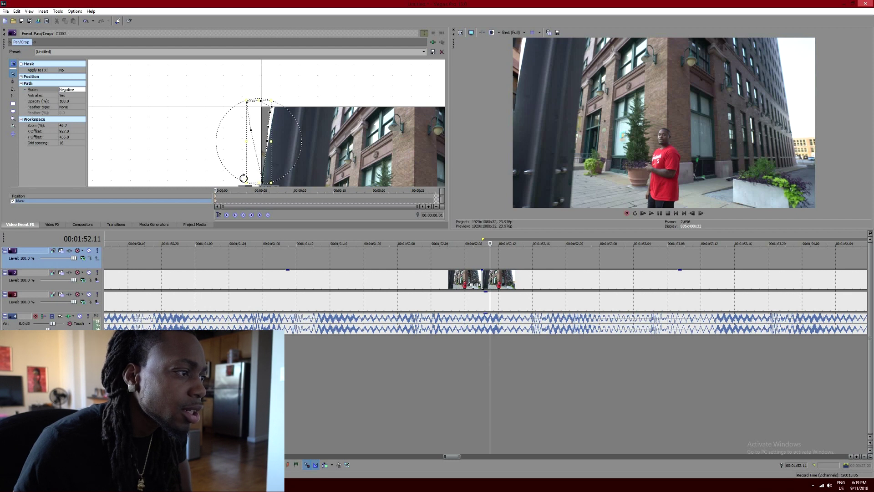
left_click_drag(243, 178, 242, 176)
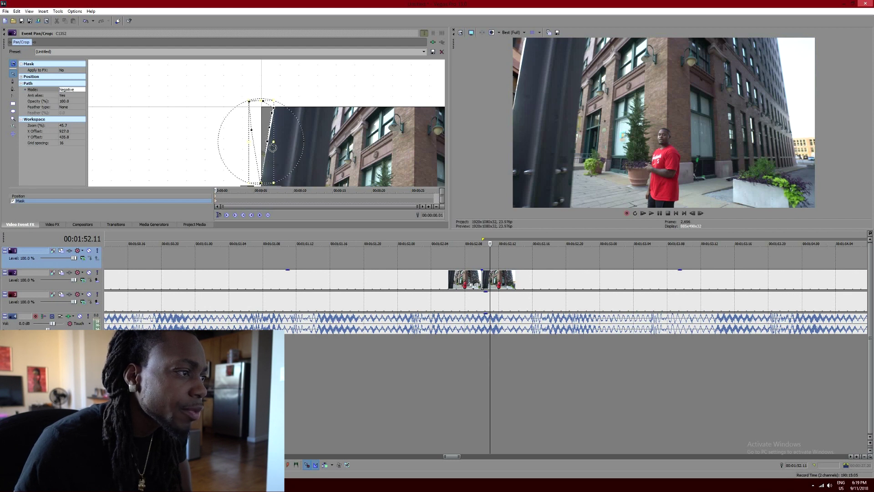
left_click_drag(274, 141, 276, 141)
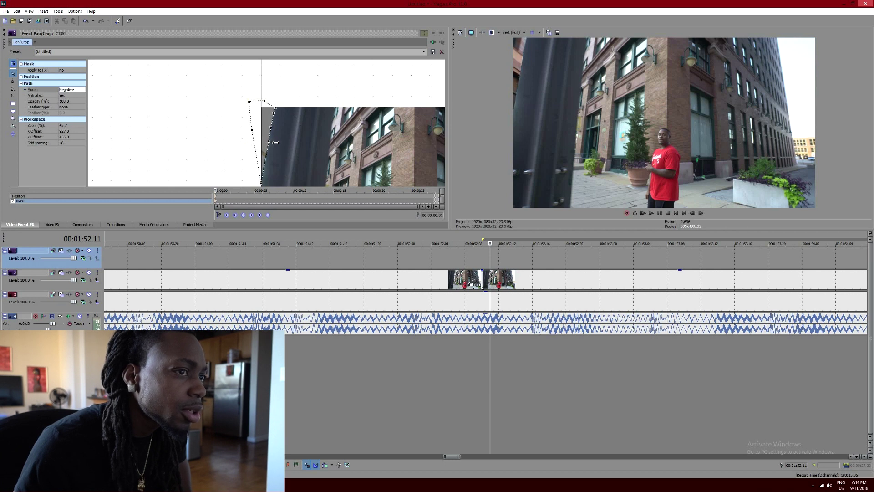
left_click(275, 142)
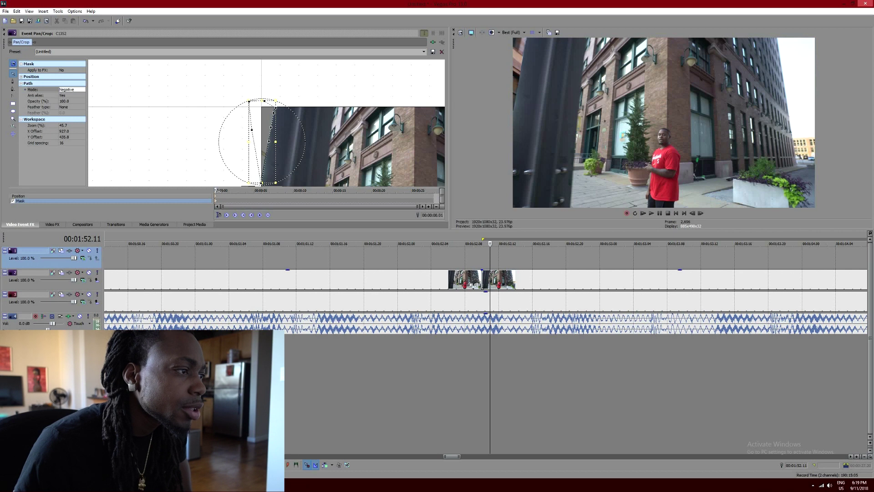
left_click(219, 191)
left_click_drag(219, 190, 216, 191)
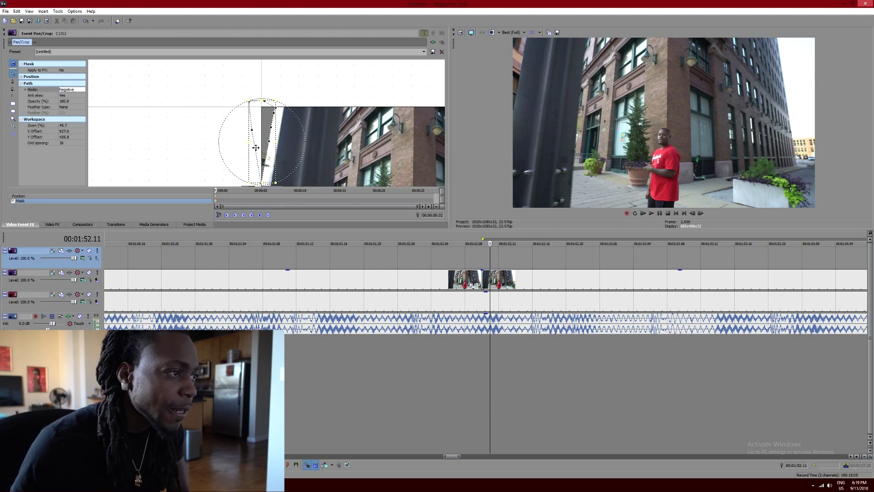
Shift the mask right and down, then stretch and scale it to cover the pole.
left_click_drag(272, 143, 278, 137)
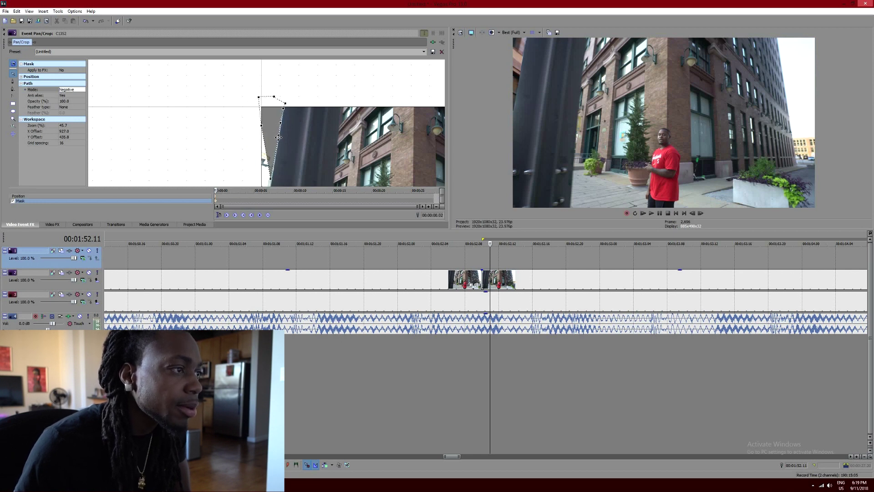
left_click_drag(279, 137, 277, 137)
left_click(278, 137)
scroll(266, 155, "down", 3)
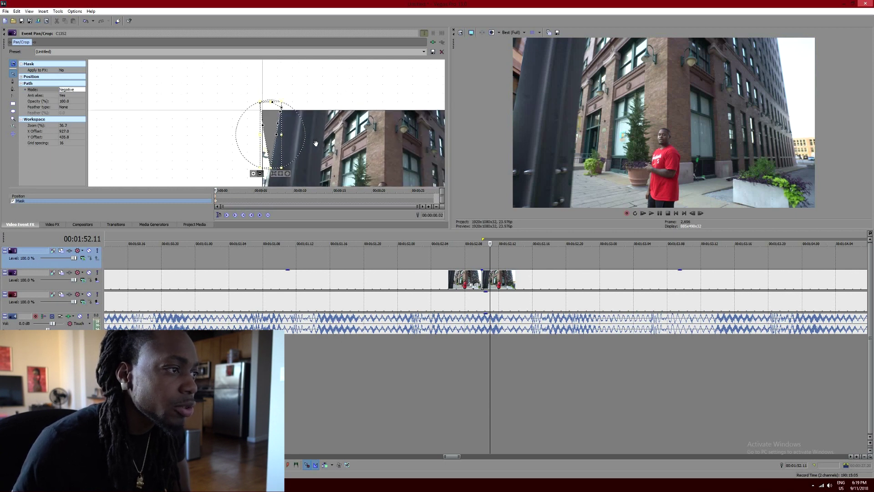
scroll(265, 163, "down", 1)
left_click_drag(269, 155, 261, 167)
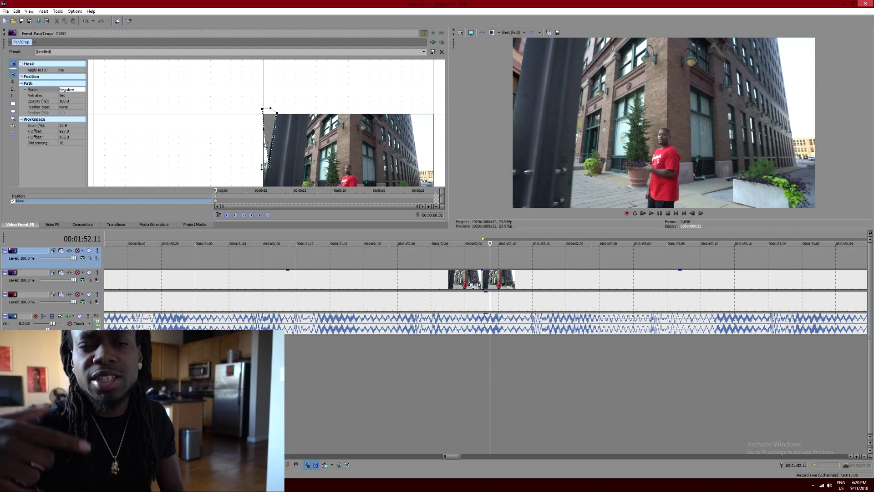
left_click(262, 167)
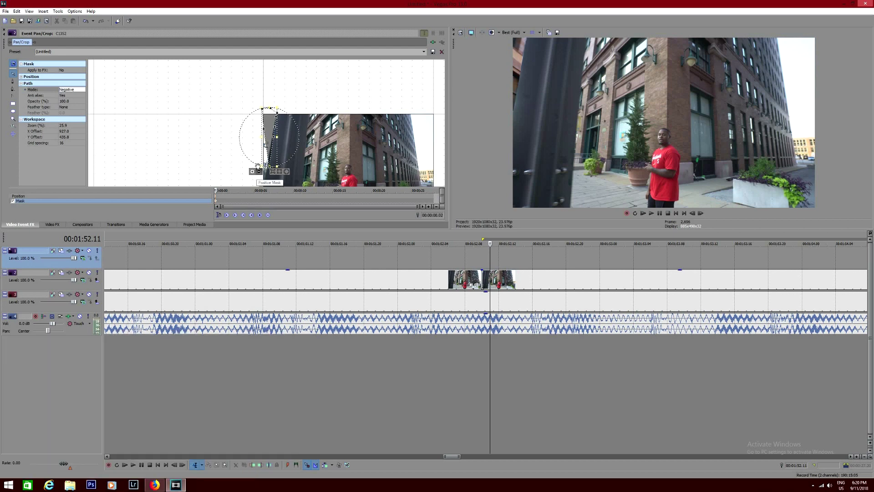
left_click_drag(261, 166, 245, 196)
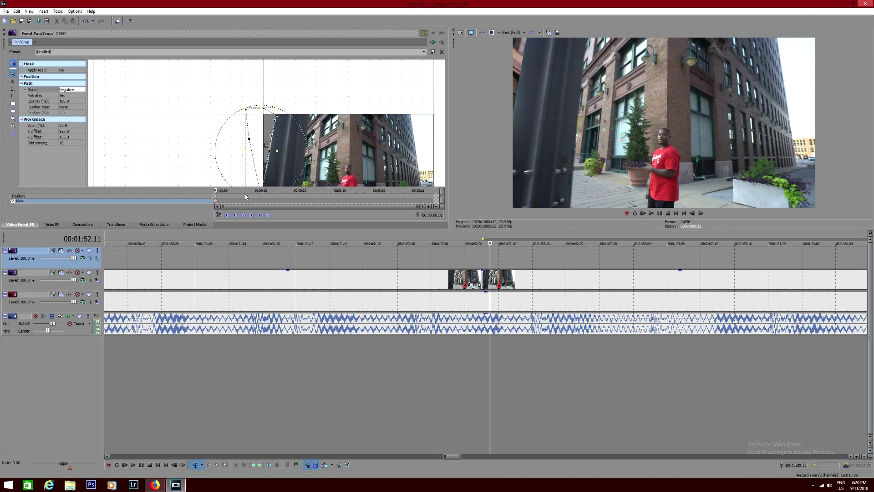
scroll(244, 186, "down", 2)
left_click(262, 173)
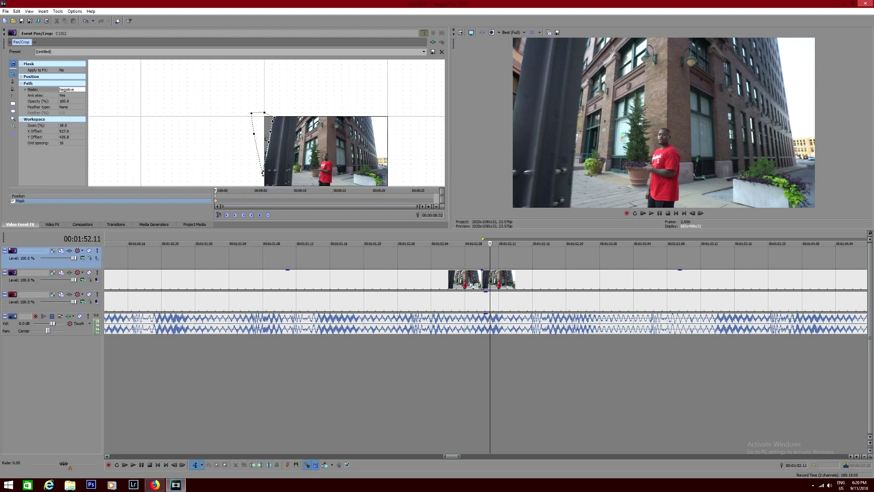
double_click(263, 174)
Advance one frame and nudge the mask right over the pole's edge.
left_click_drag(216, 191, 216, 190)
left_click_drag(258, 144, 261, 143)
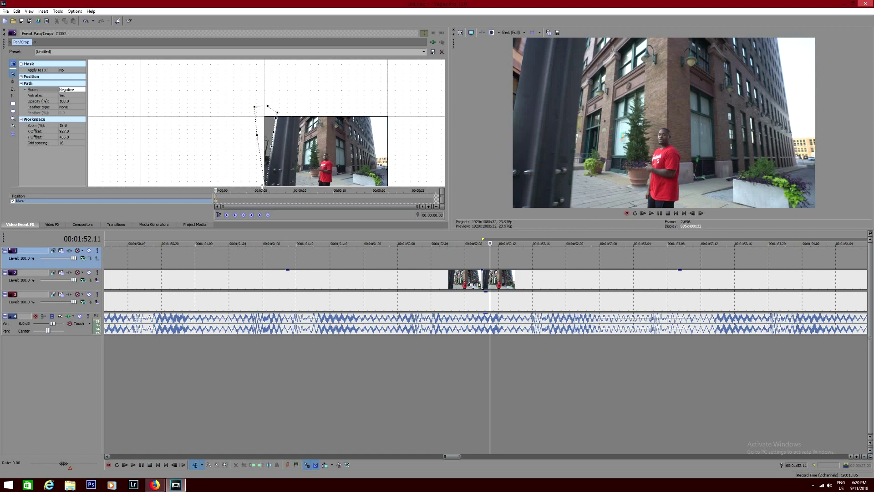
scroll(371, 147, "down", 2)
left_click_drag(370, 147, 407, 143)
Widen, rotate and stretch the mask to match the pole's angle on frame .05.
scroll(346, 109, "up", 4)
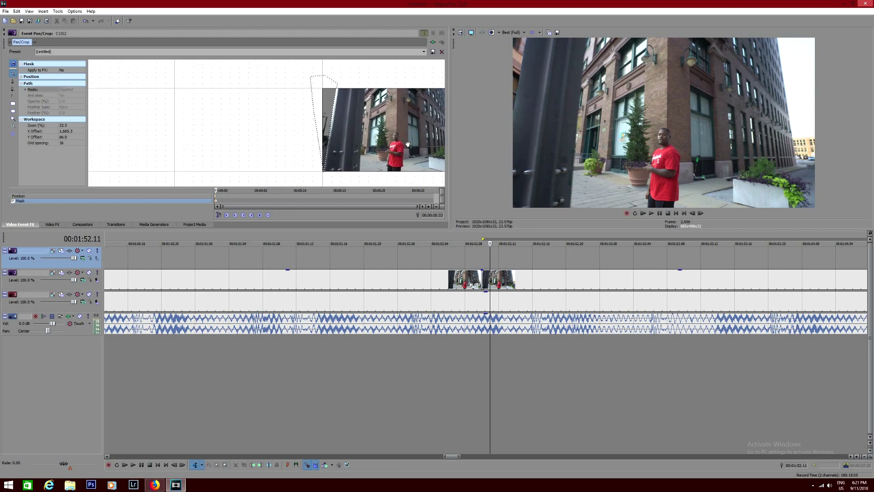
left_click(337, 97)
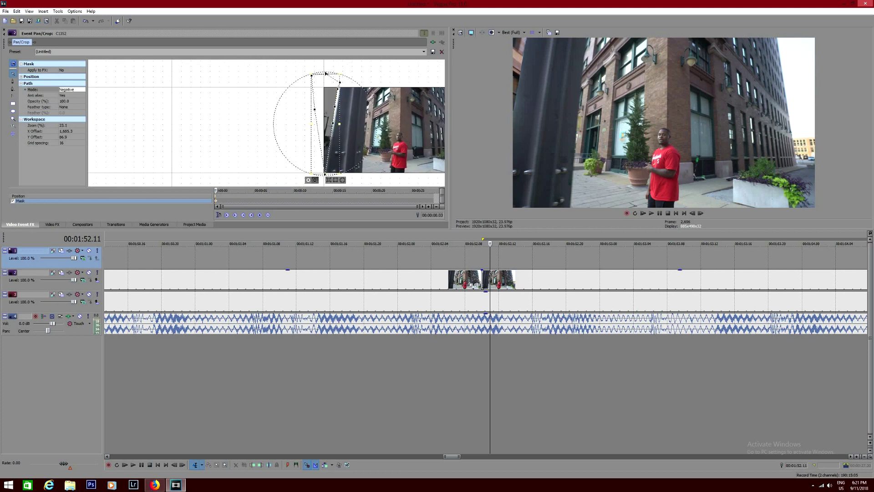
left_click_drag(309, 120, 287, 128)
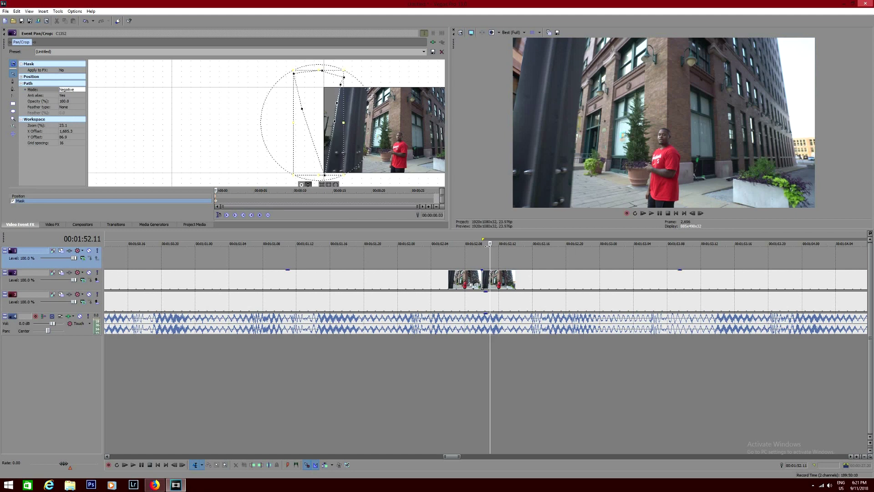
left_click_drag(491, 243, 492, 243)
left_click_drag(217, 189, 217, 190)
left_click_drag(332, 123, 149, 117)
left_click_drag(347, 122, 143, 126)
left_click_drag(254, 169, 255, 188)
left_click_drag(362, 171, 335, 180)
Pan down to the mask's lower end and nudge the mask up and left.
scroll(335, 180, "up", 5)
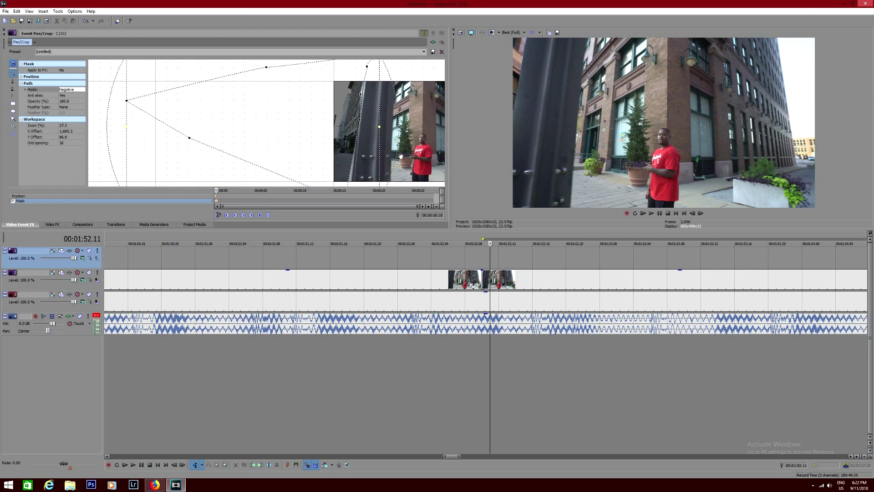
left_click(350, 123)
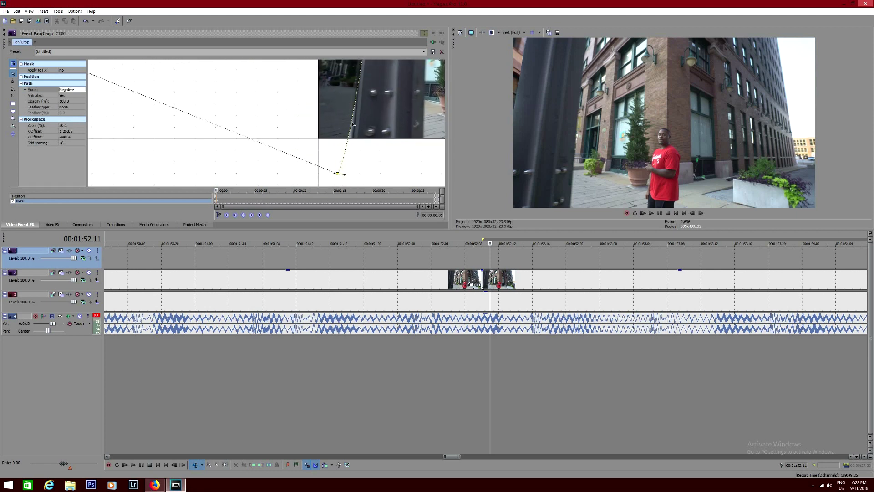
scroll(347, 137, "down", 1)
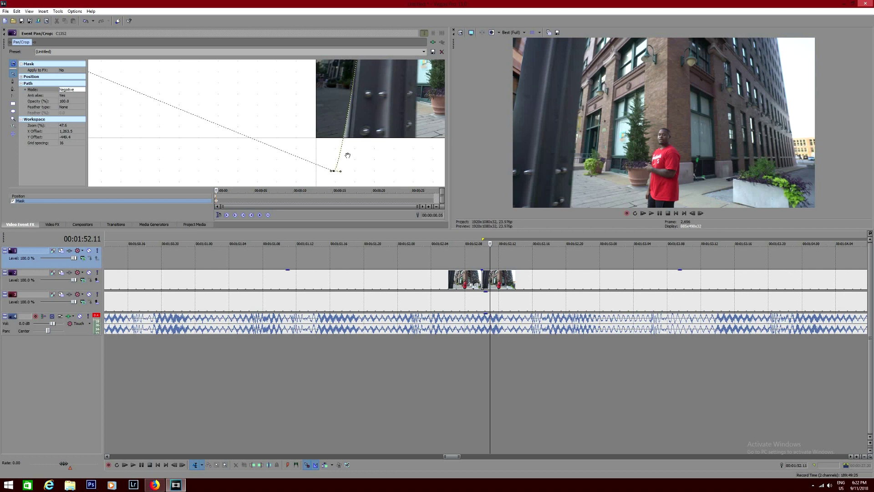
scroll(399, 81, "down", 4)
left_click_drag(398, 81, 401, 154)
left_click(347, 135)
left_click_drag(346, 135, 345, 118)
Bend the mask's edge into a curve along the pole using its anchor points.
left_click(346, 81)
left_click(346, 81)
left_click_drag(374, 141, 367, 84)
left_click(325, 149)
mouse_move(324, 149)
left_mouse_down()
mouse_move(350, 150)
mouse_move(327, 141)
left_mouse_up()
left_click_drag(378, 86, 357, 111)
left_click(318, 85)
left_click_drag(218, 190, 221, 190)
Step frame by frame through the letterboxed pole wipe, then play it back.
left_click(480, 290)
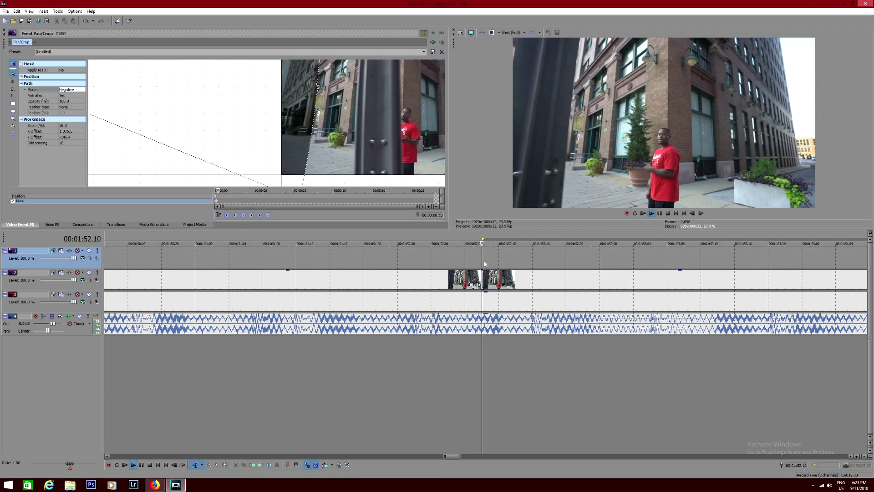
key("Left")
key("Left")
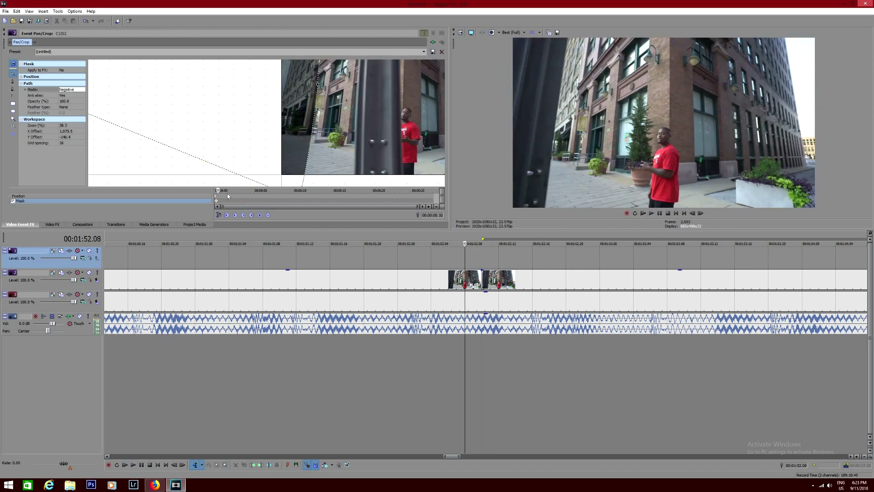
key("Right")
key("Right")
key("Right")
key("Right")
key("Right")
key("Right")
key("Left")
key("Left")
key("Right")
key("Right")
key("Right")
key("Right")
key("space")
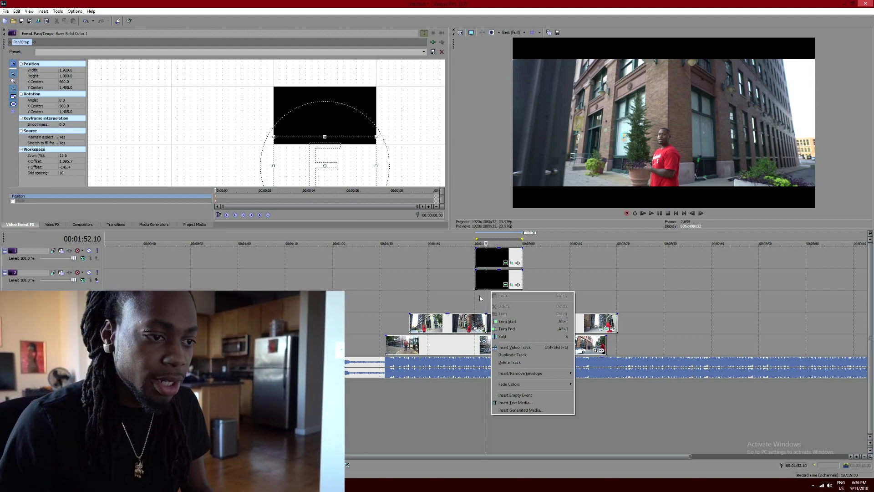
Return the playhead to the wipe's start and open Video Event Pan/Crop for clip C1352.
left_click(482, 310)
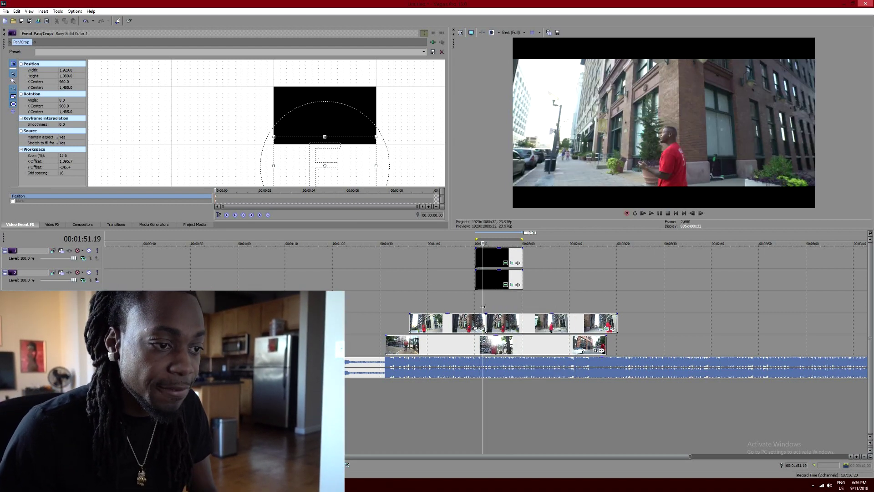
left_click(486, 309)
scroll(486, 309, "down", 2)
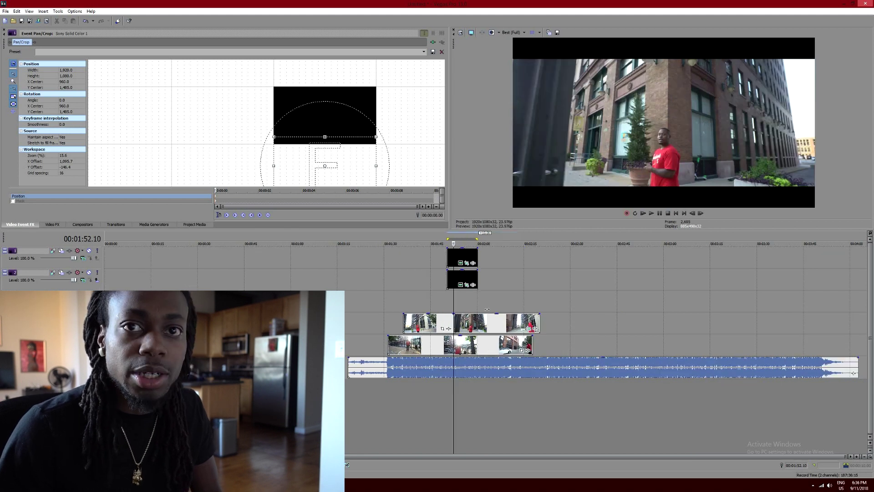
right_click(487, 311)
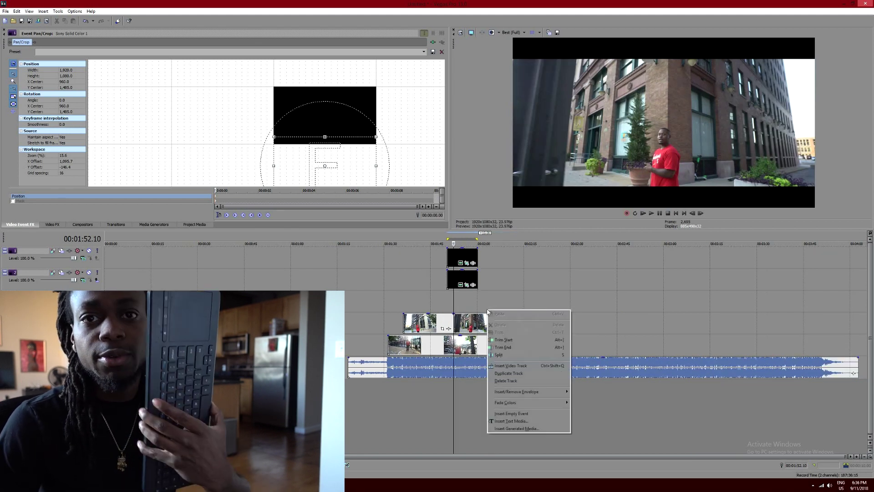
left_click(460, 301)
left_click(454, 309)
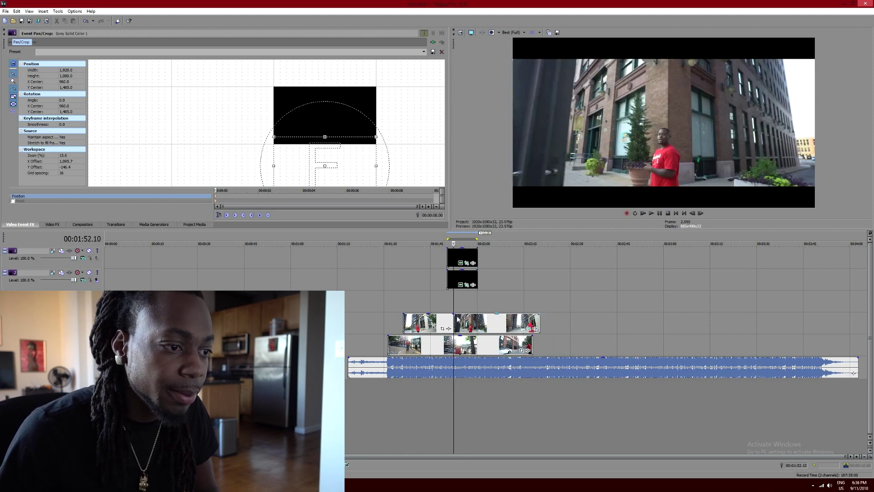
left_click(456, 319)
right_click(457, 315)
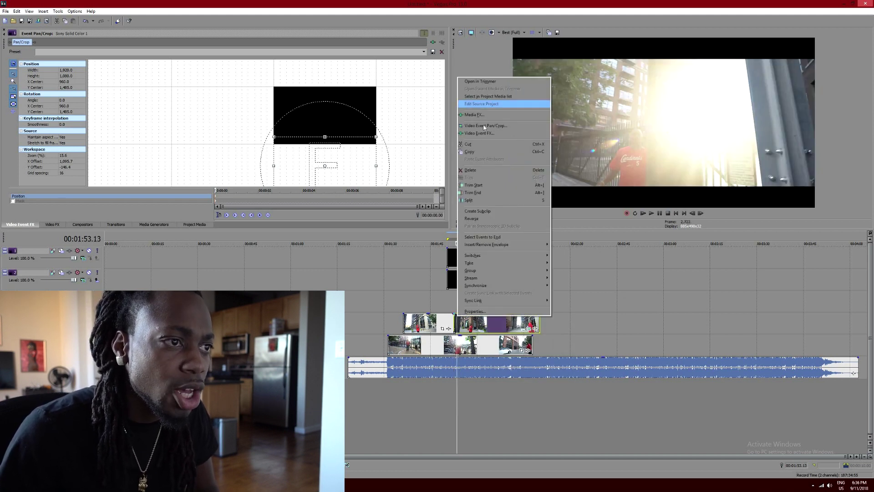
left_click(482, 125)
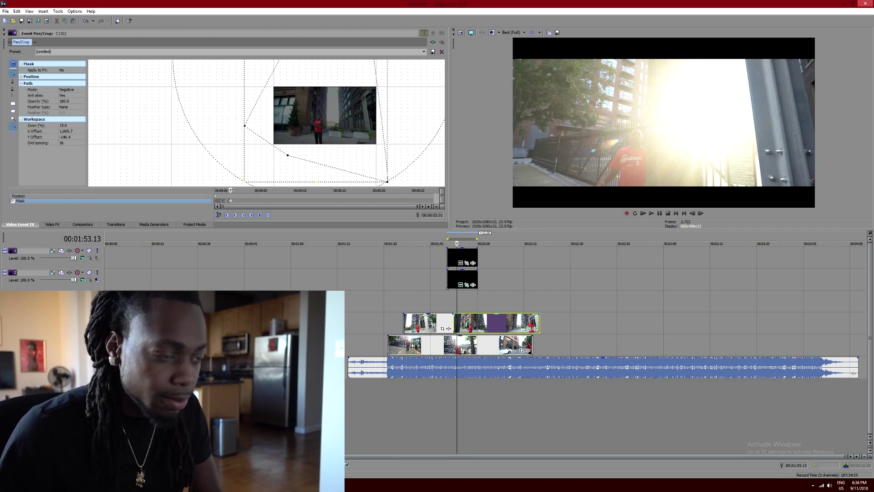
Scrub the mask keyframes back to 00:00:00.00 and park the playhead at 00:01:52.10.
mouse_move(232, 190)
left_mouse_down()
mouse_move(214, 188)
mouse_move(224, 188)
left_mouse_up()
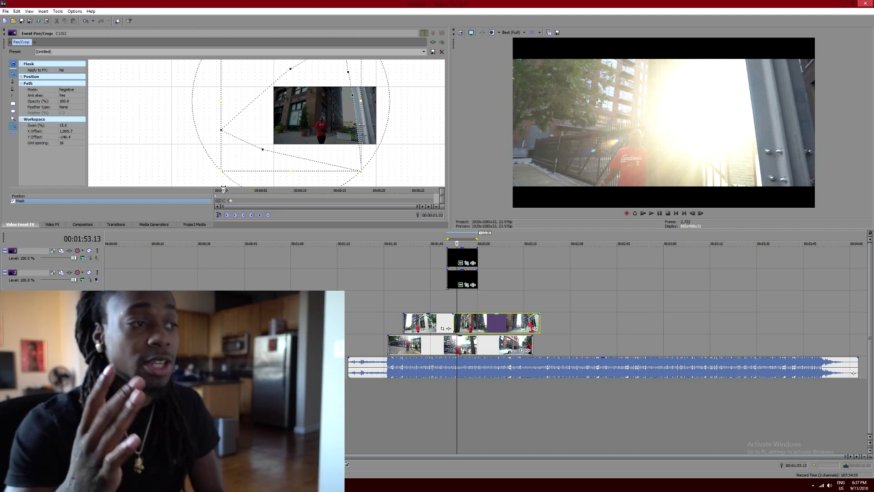
left_click_drag(223, 187, 210, 192)
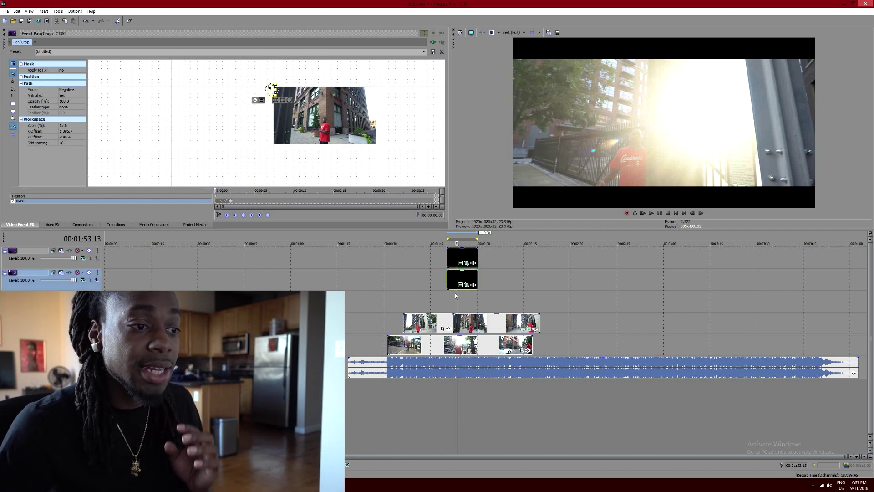
left_click(452, 297)
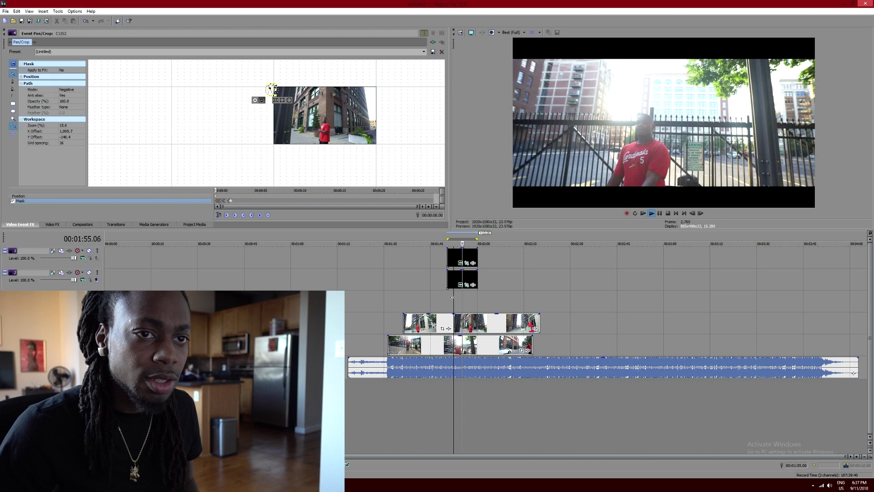
Play the letterboxed wipe transition in the preview at the current quality.
key("space")
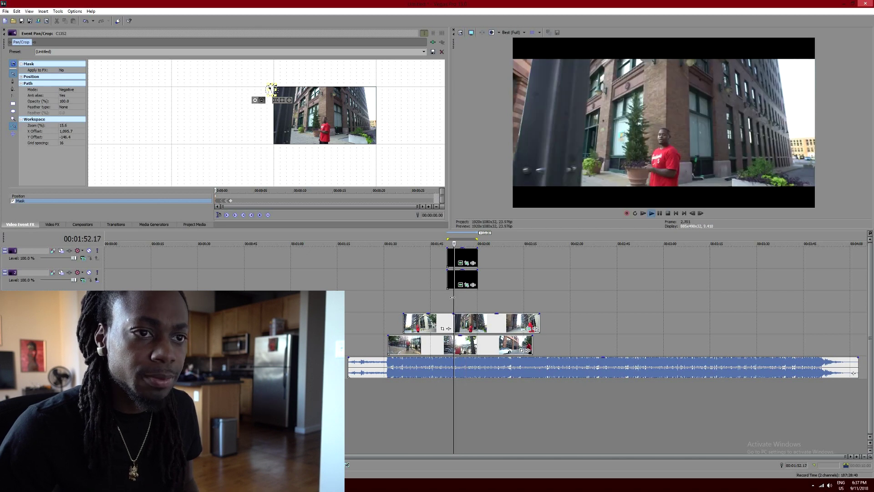
key("space")
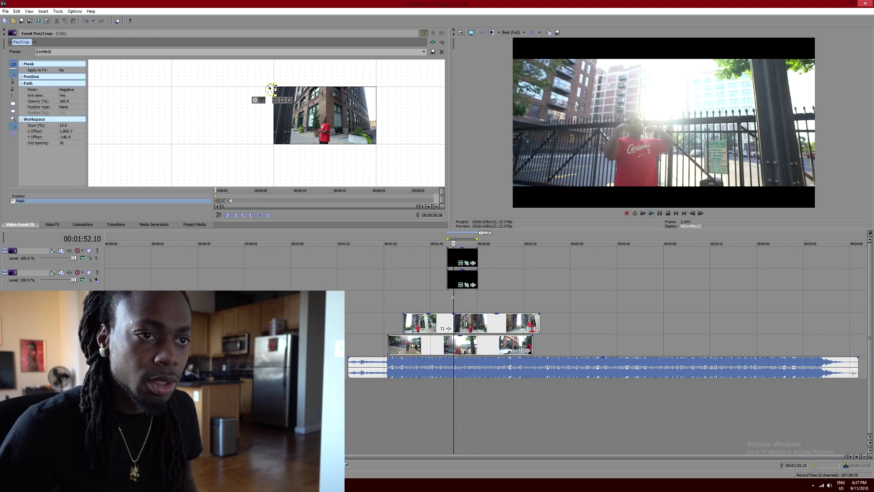
key("space")
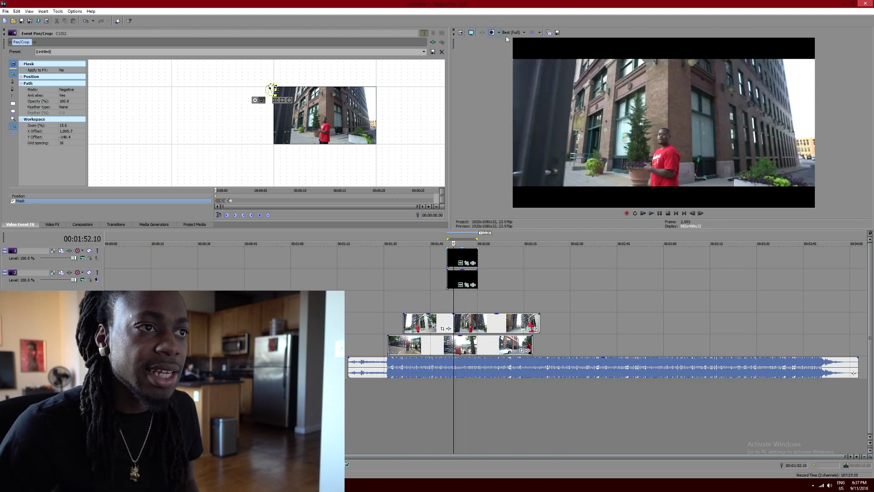
Switch preview quality to Draft (Full) and replay the wipe from just before the cut.
left_click(506, 35)
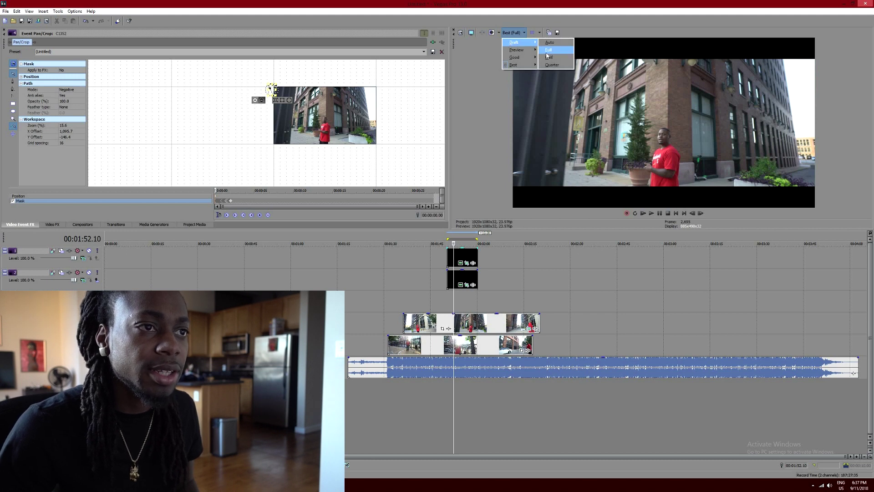
left_click(548, 50)
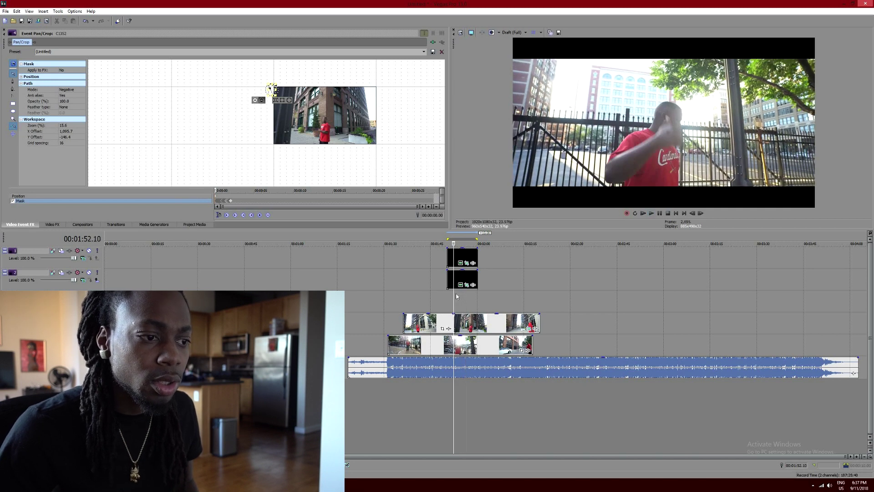
key("space")
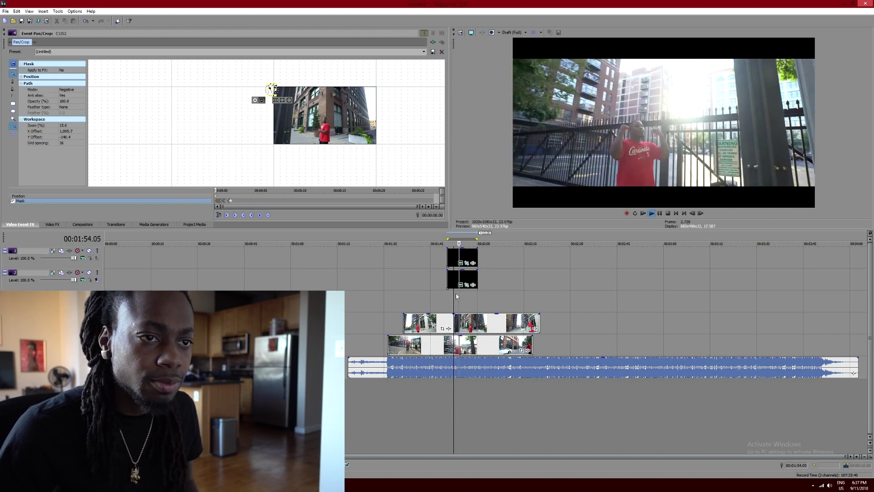
left_click(450, 297)
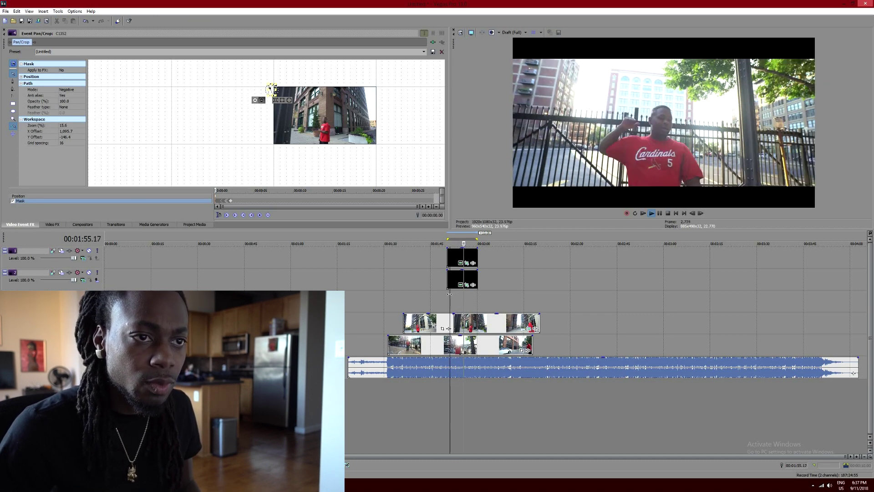
key("space")
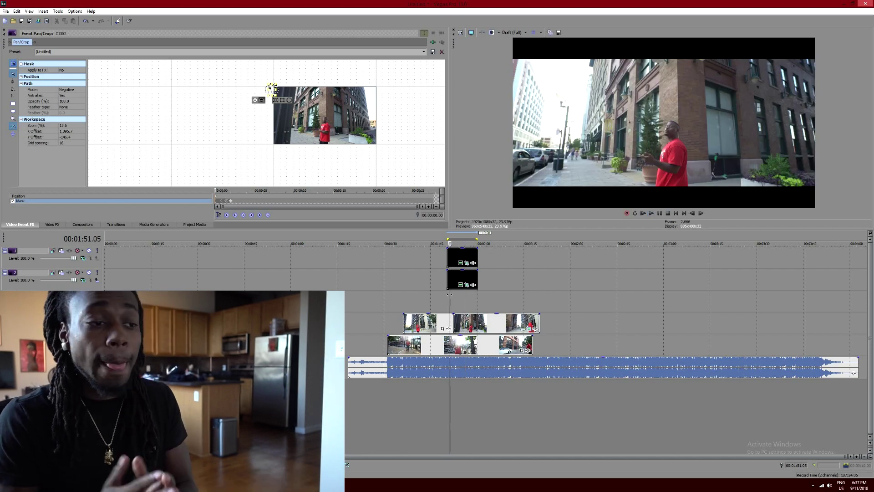
left_click_drag(293, 264, 104, 264)
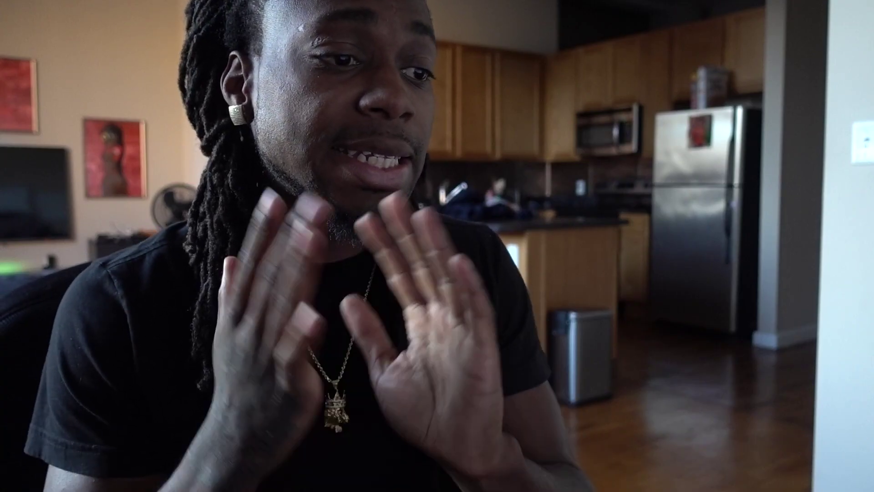